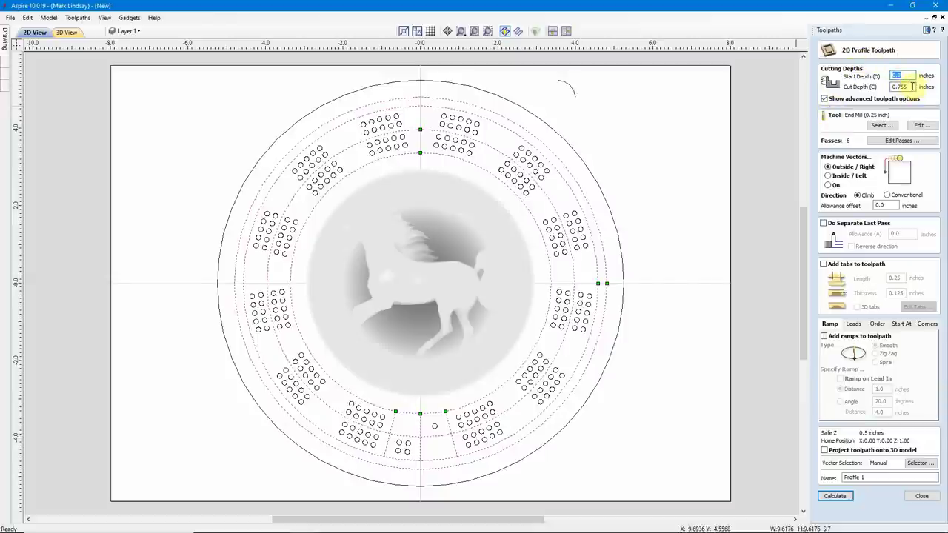
Set the profile toolpath to a 0.0625 inch cut depth with the V-Bit (30 deg 0.125"), machining on the vectors
drag(911, 86, 899, 88)
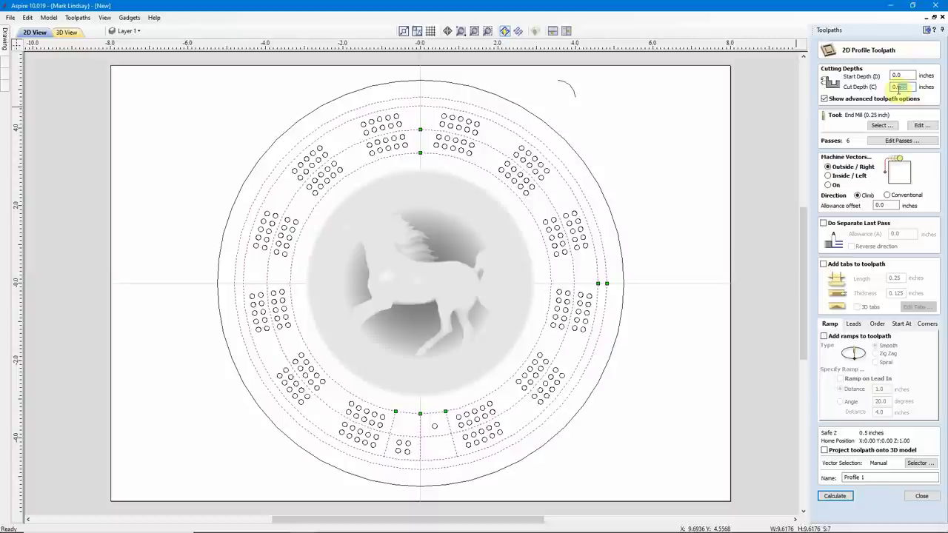
text(062)
click(881, 125)
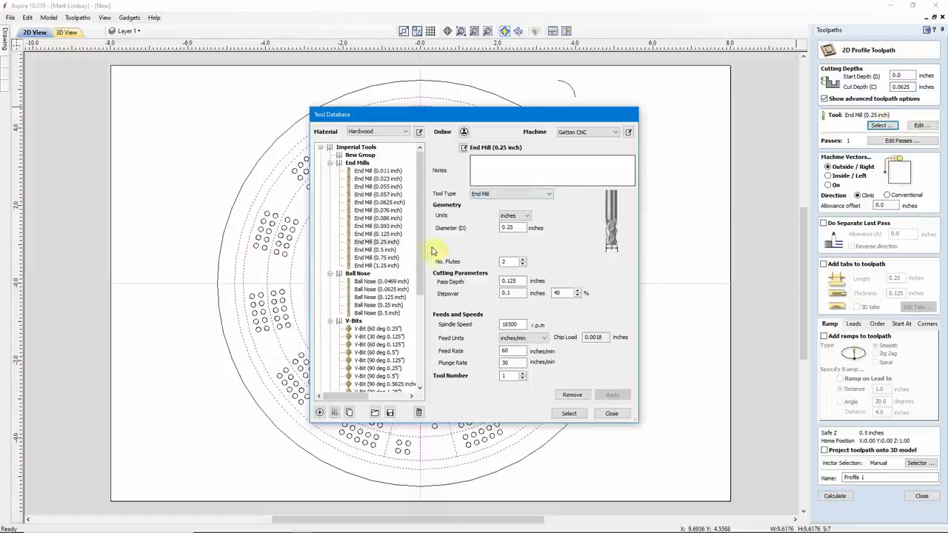
click(380, 336)
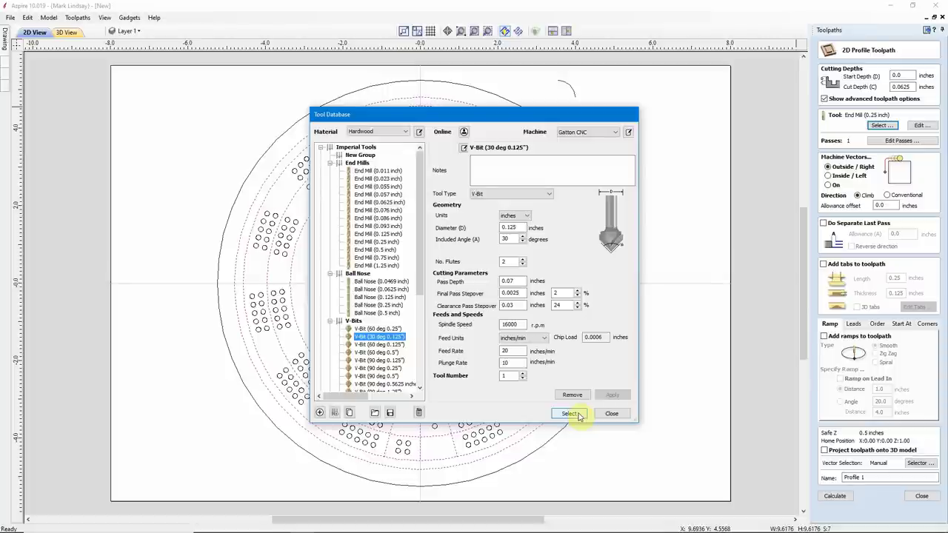
click(569, 414)
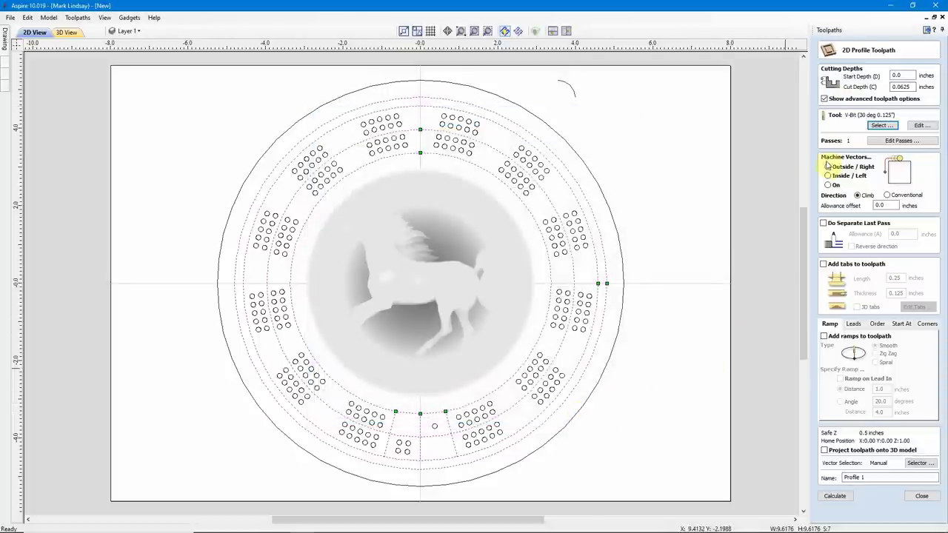
click(827, 185)
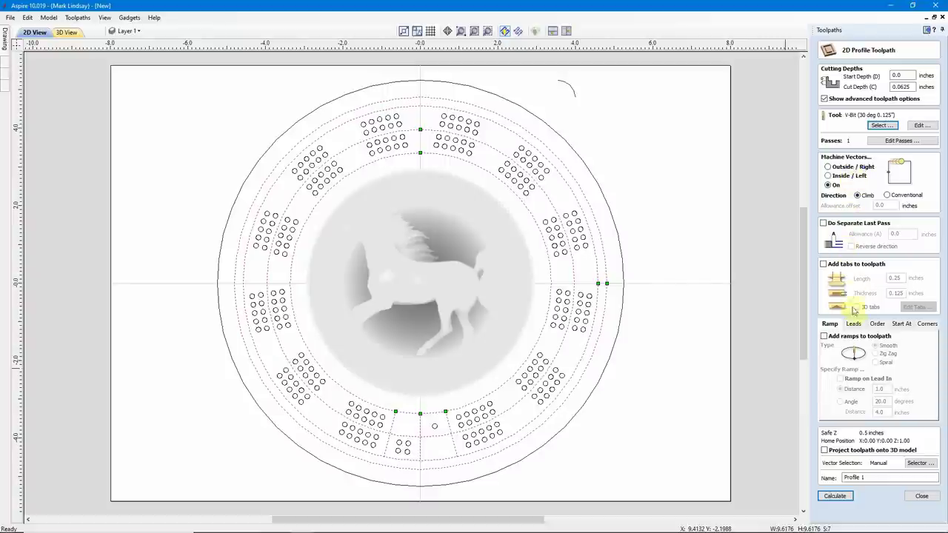
Name the profile toolpath Profile V-Carve and calculate it
click(861, 477)
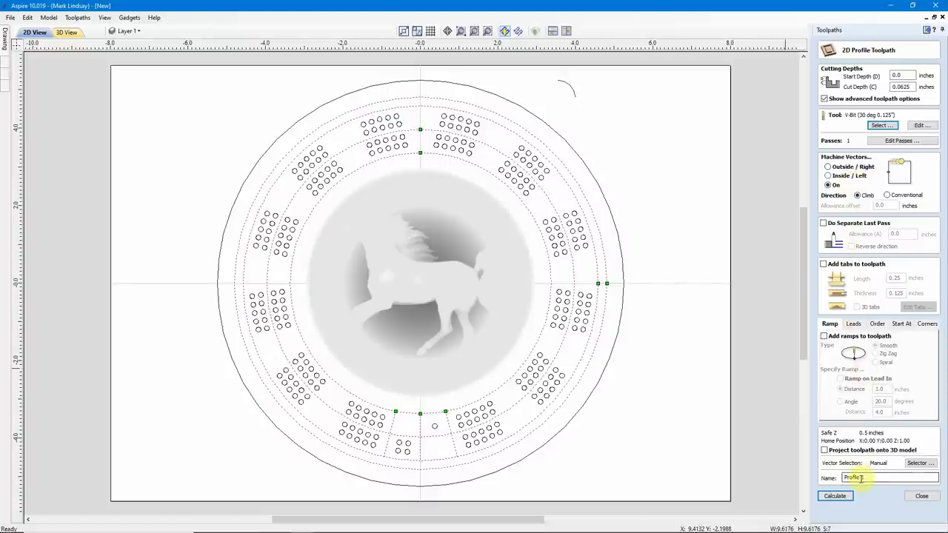
double_click(862, 477)
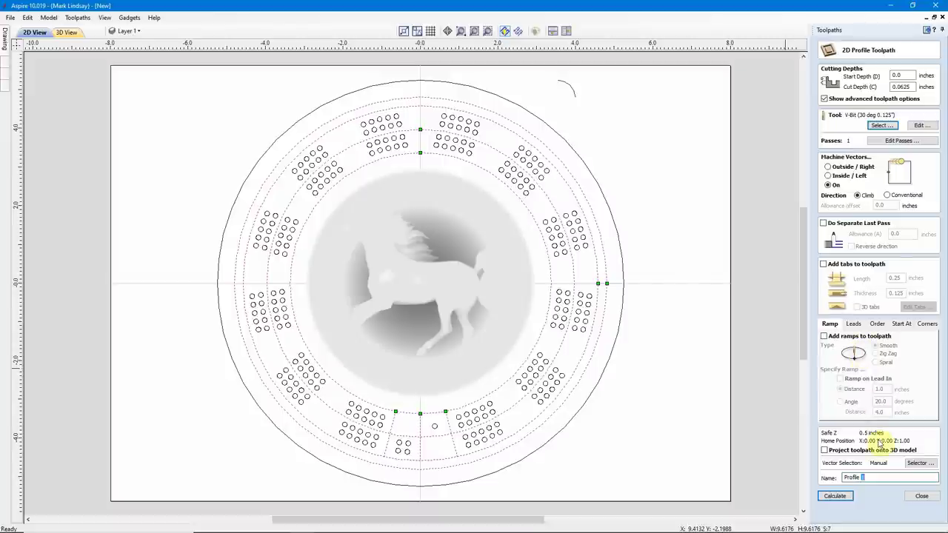
text(V-Carve)
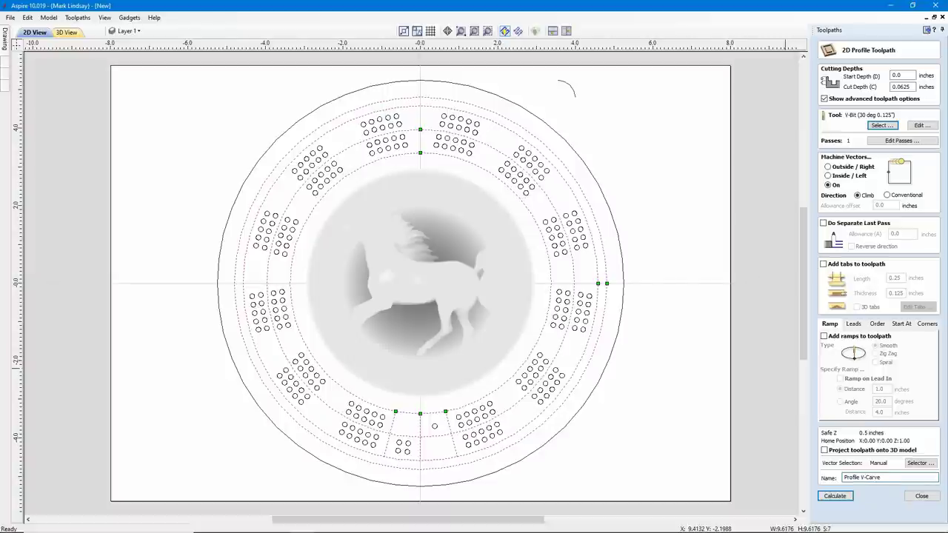
click(834, 496)
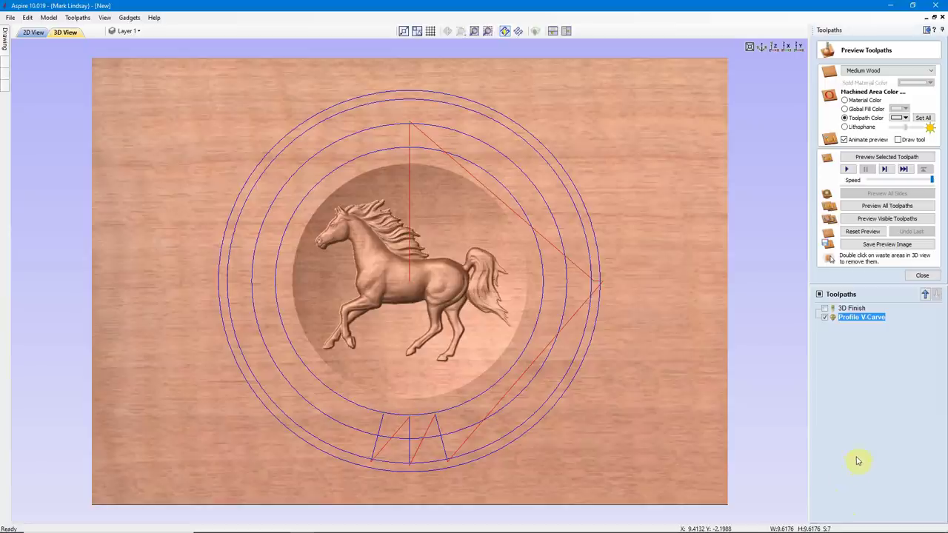
Set the Profile V-Carve toolpath colour to black, preview its cut, and close the preview
click(890, 157)
click(901, 117)
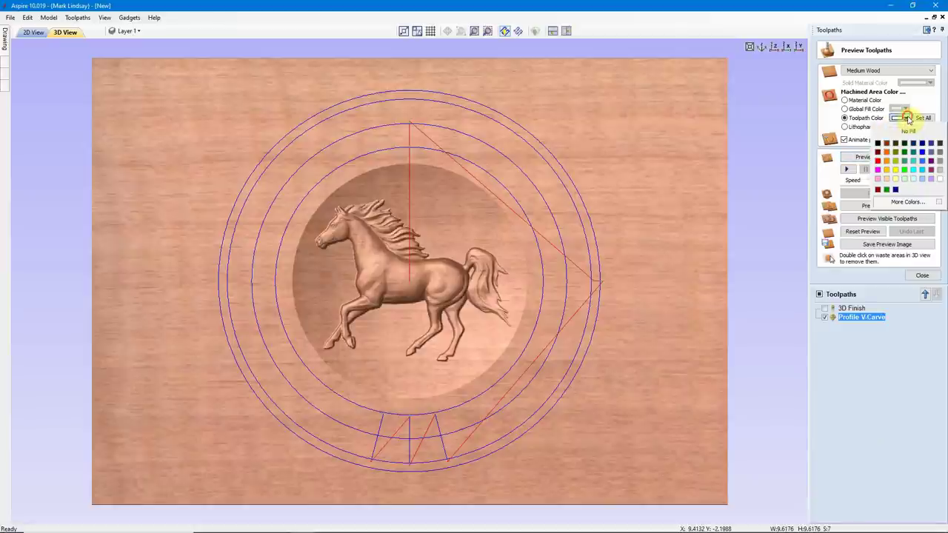
click(879, 143)
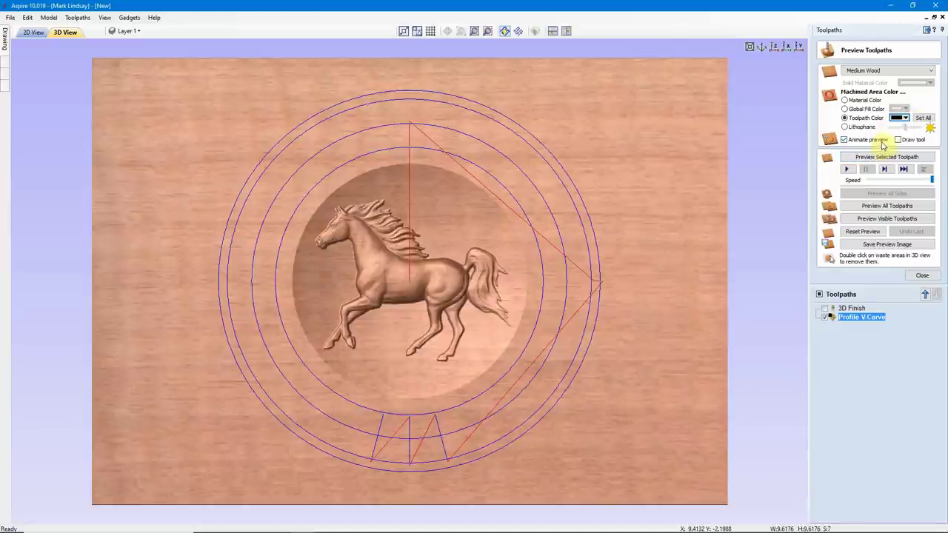
click(886, 157)
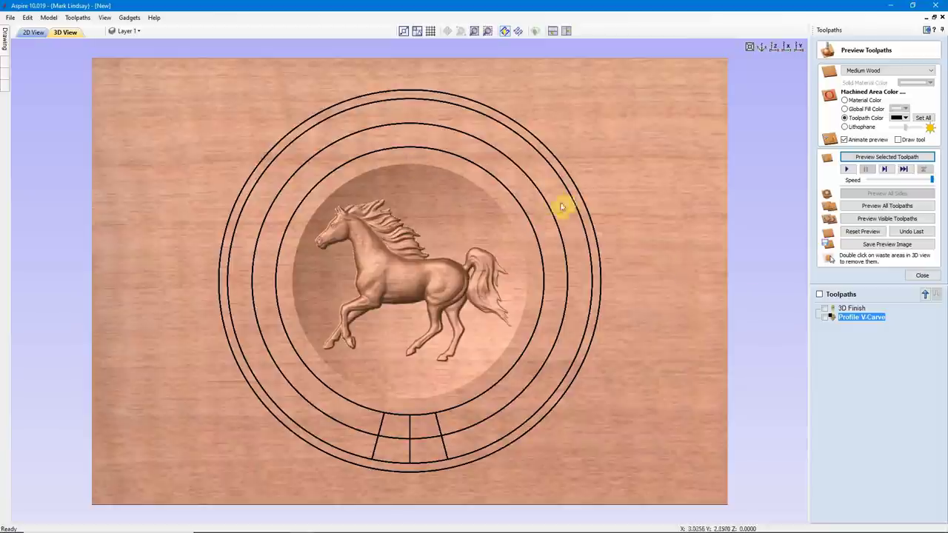
click(922, 276)
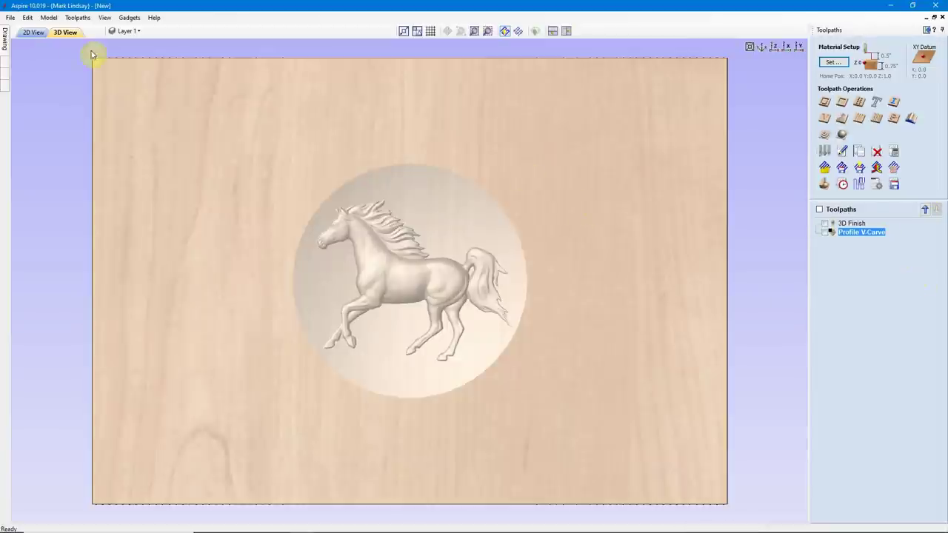
In the 2D view, select all the peg holes in place of the line vectors and calculate a drilling toolpath for them
click(37, 34)
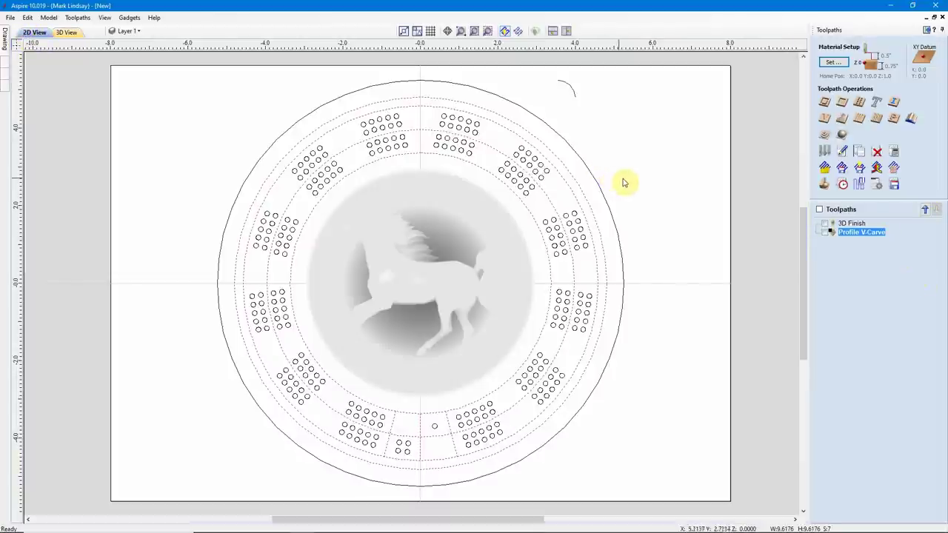
click(665, 208)
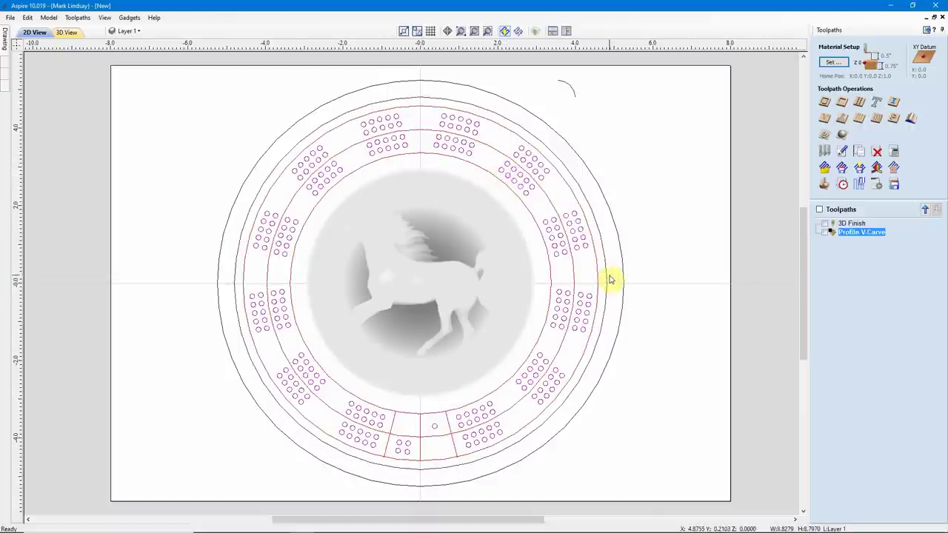
click(859, 103)
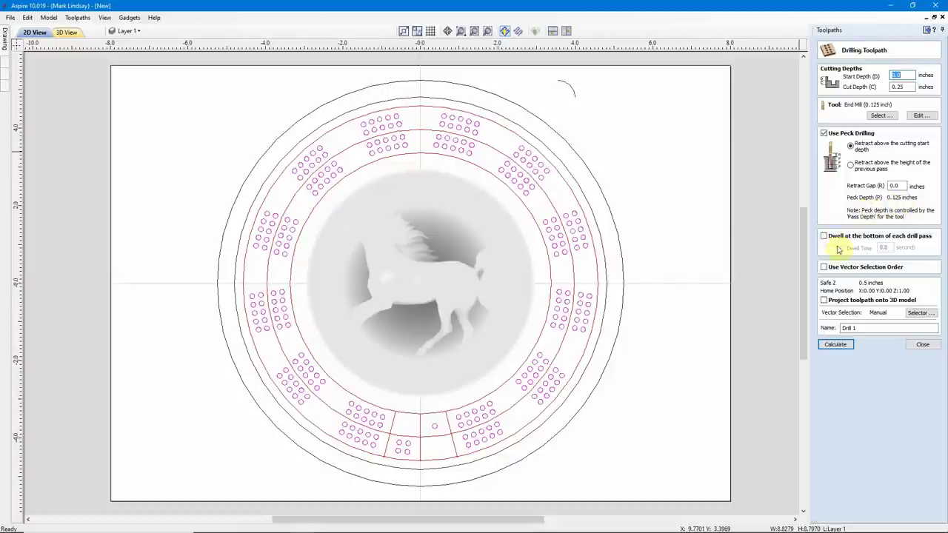
click(835, 345)
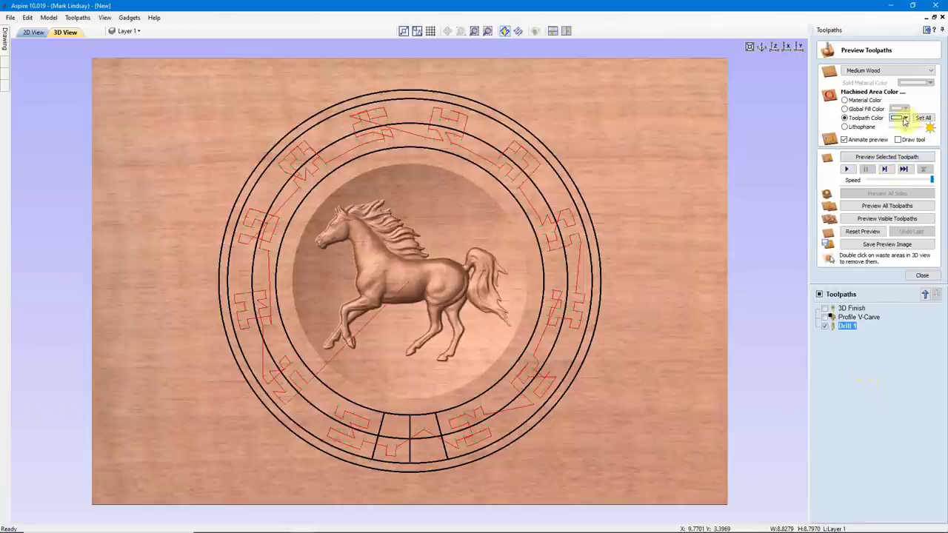
Set the Drill 1 toolpath colour to black, preview the drilled peg holes, and close the preview
click(903, 120)
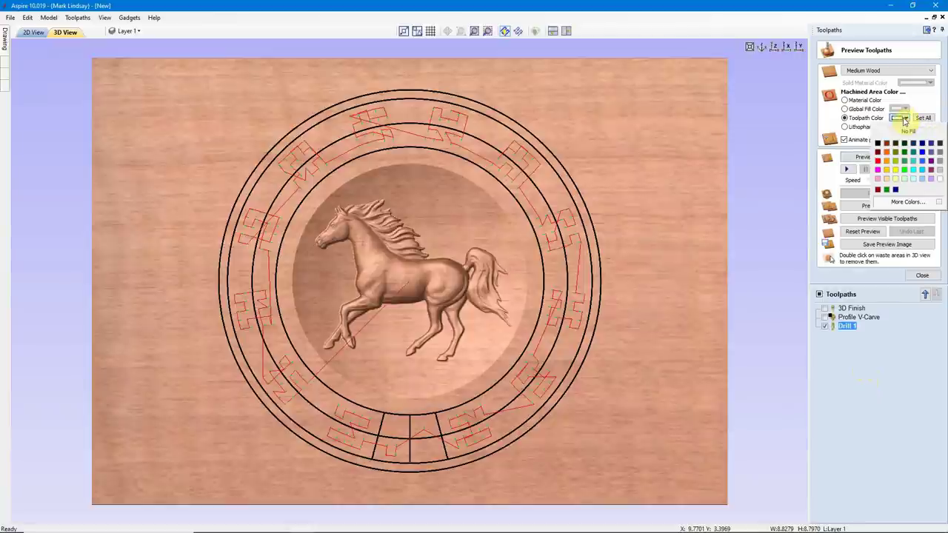
click(879, 146)
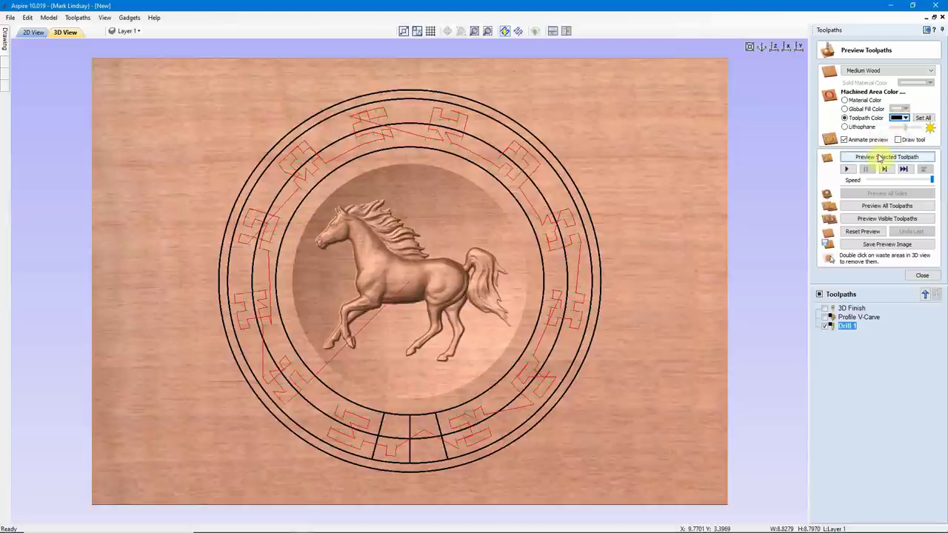
click(879, 157)
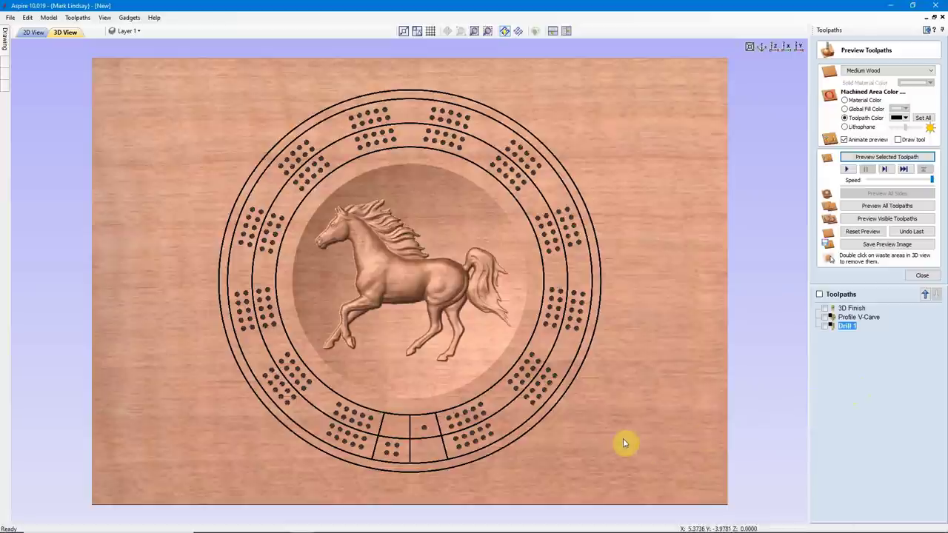
click(550, 256)
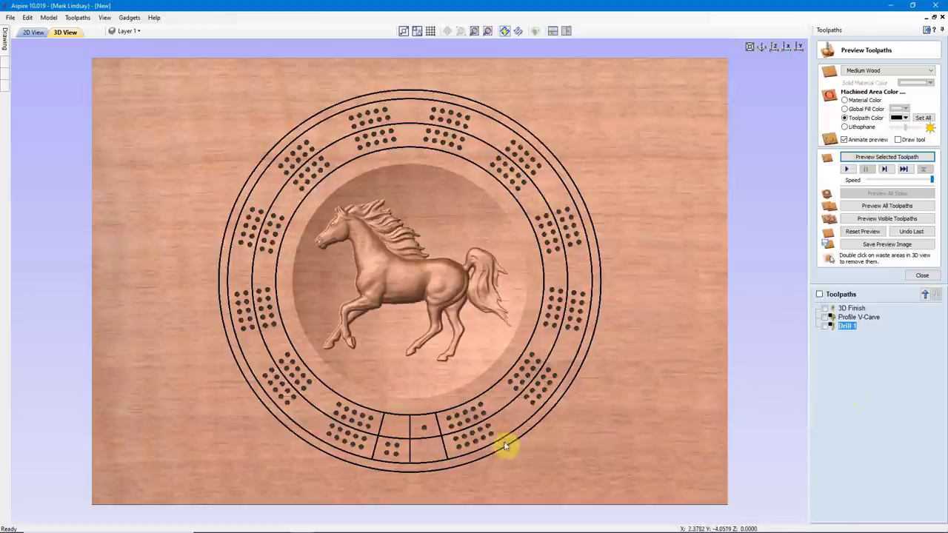
scroll(562, 380, up, 1)
scroll(704, 305, up, 1)
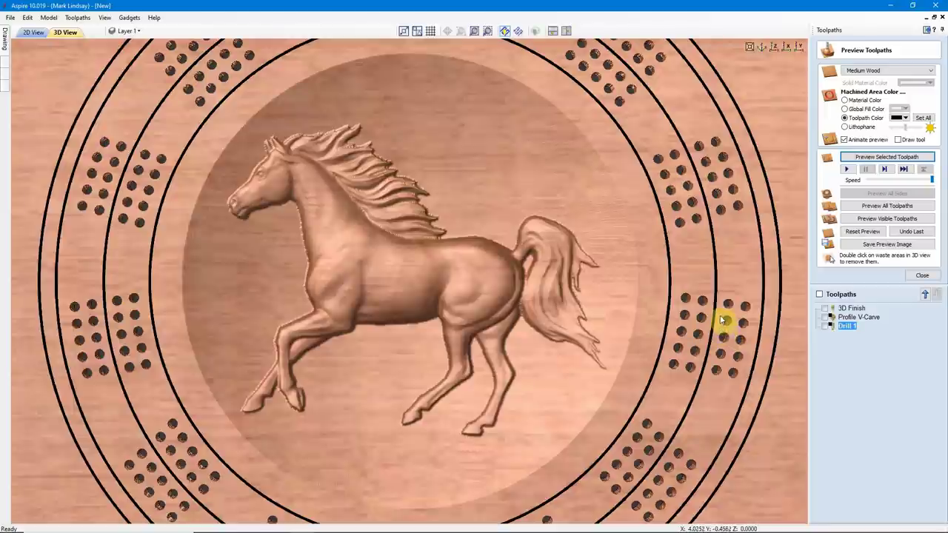
scroll(725, 319, down, 1)
scroll(725, 314, down, 2)
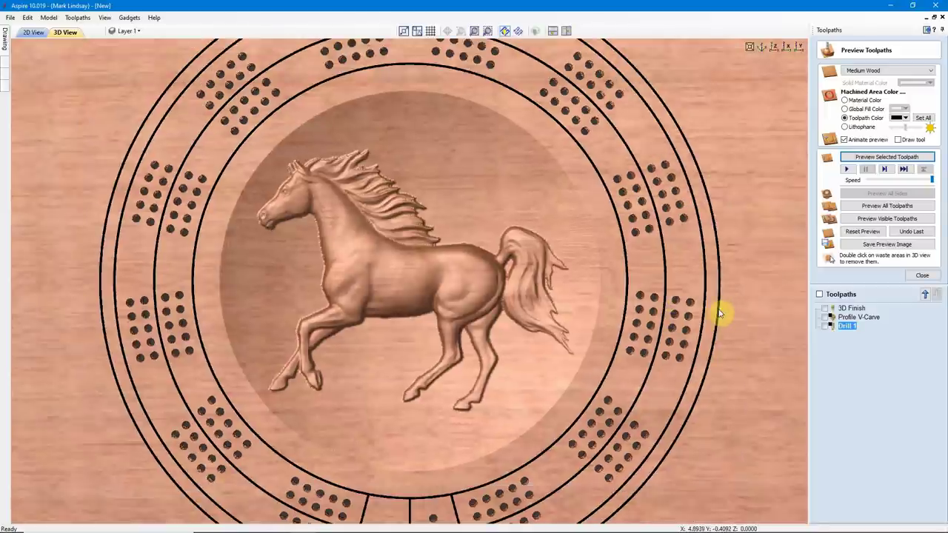
click(922, 275)
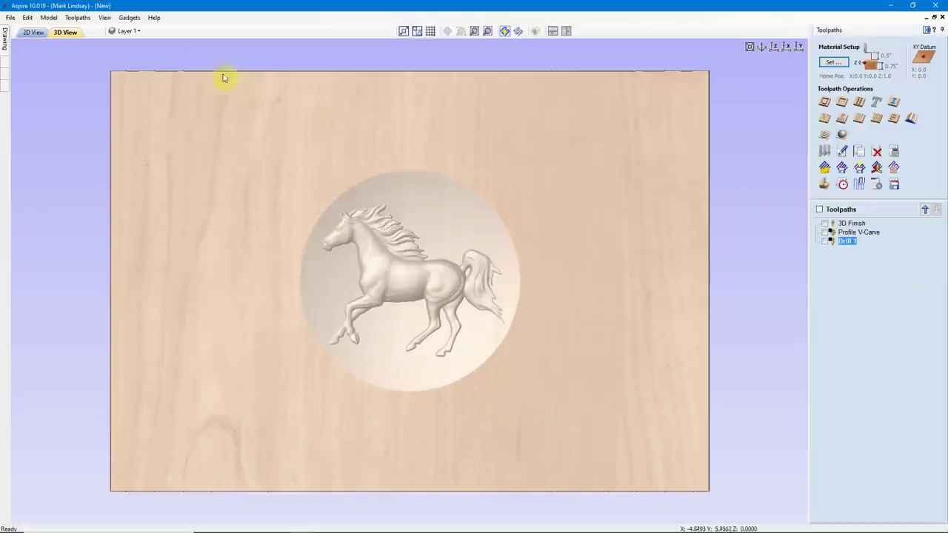
Start a moulding toolpath with the second-outermost circle as drive rail and the small arc outside the board as profile
click(33, 32)
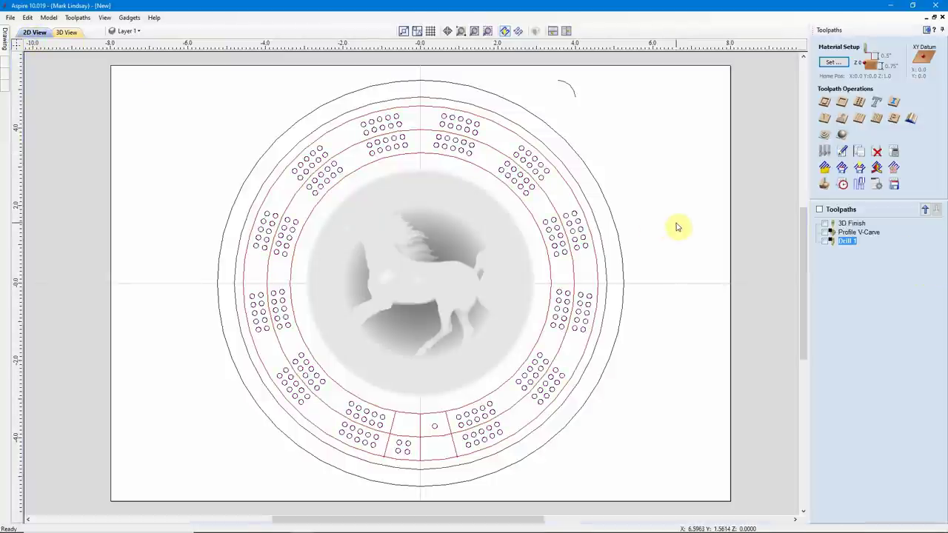
click(562, 163)
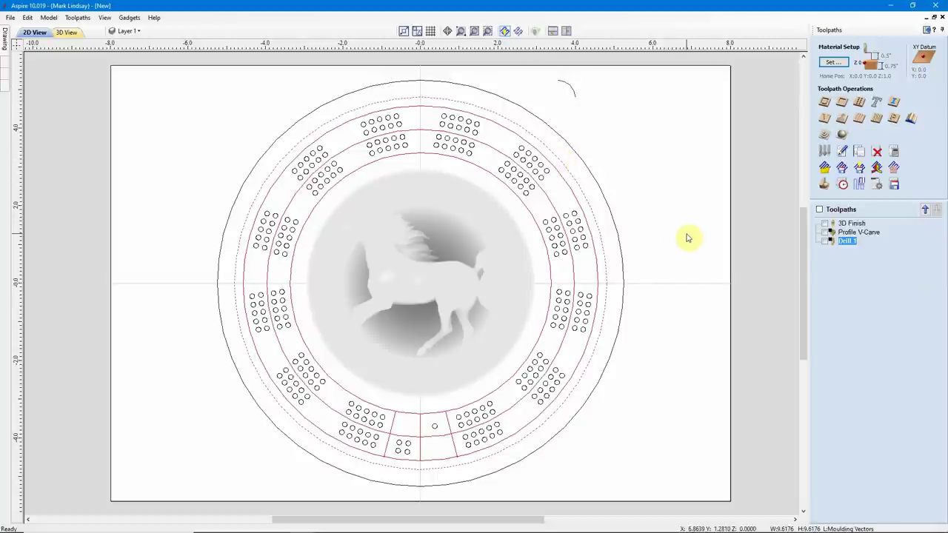
shift+click(569, 96)
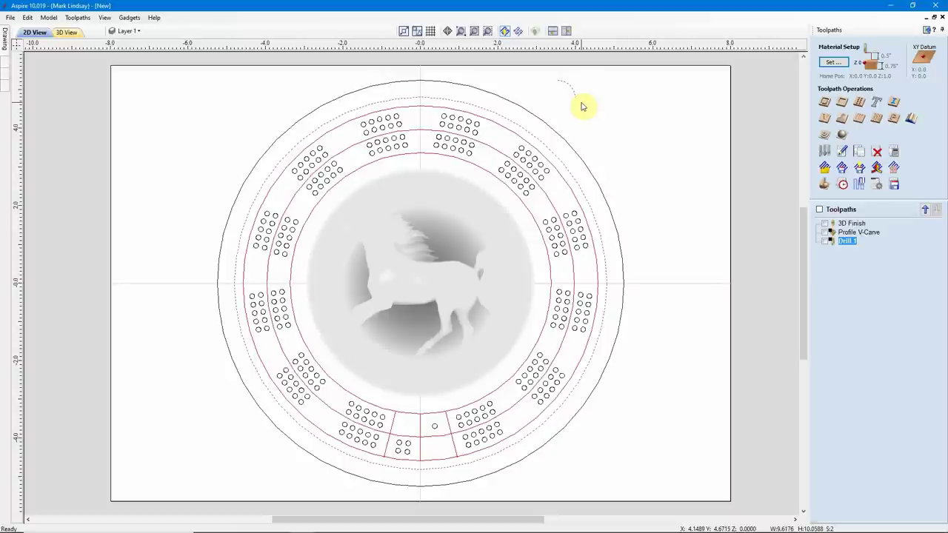
click(911, 120)
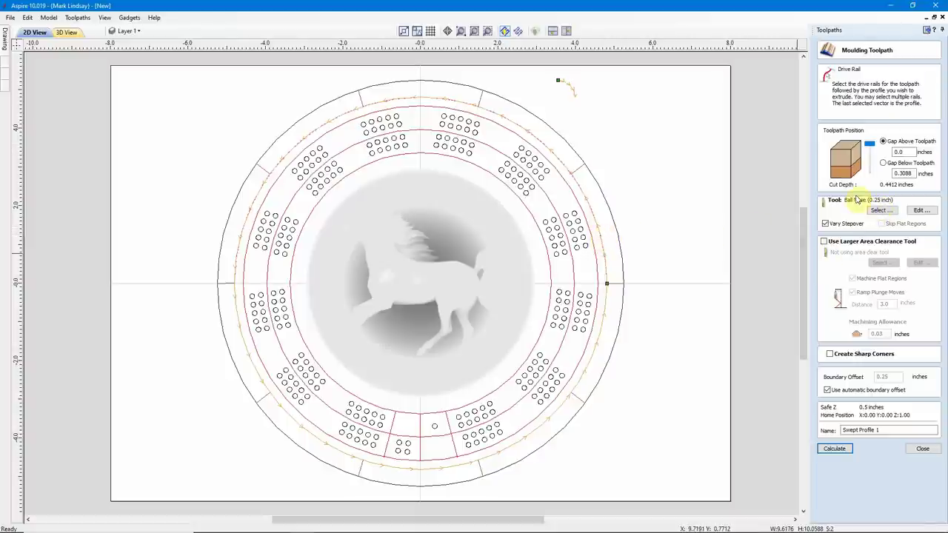
Calculate the moulding toolpath under the name Swept Profile Contour and preview its cut
click(878, 430)
drag(877, 430, 883, 430)
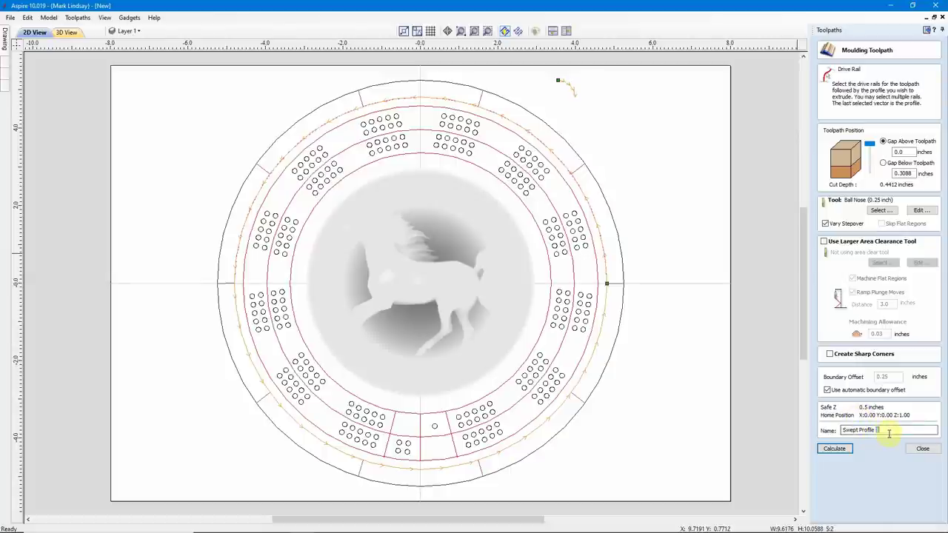
text(Contour)
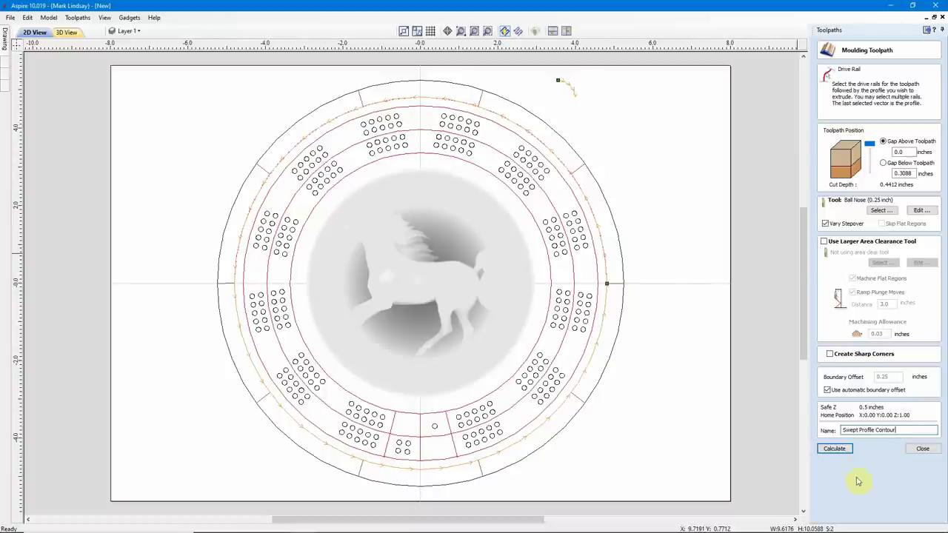
click(841, 448)
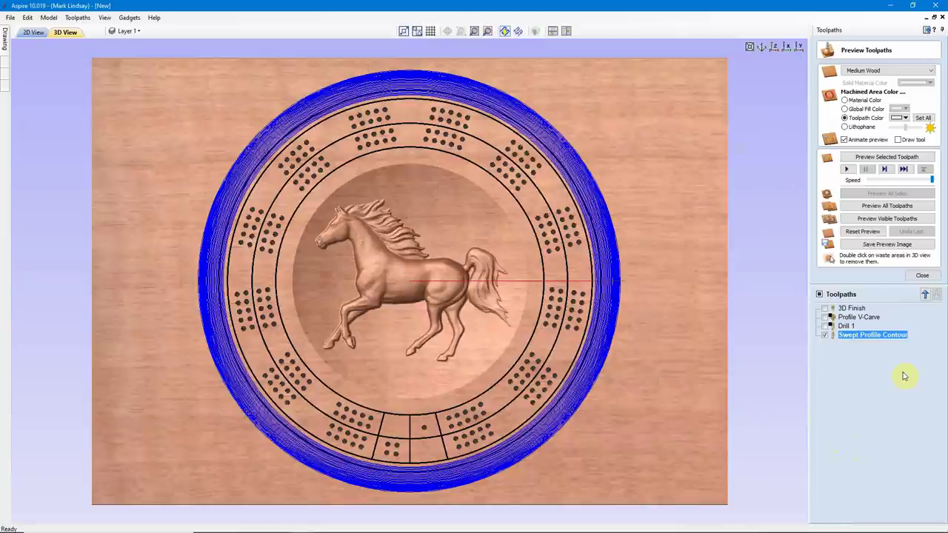
click(896, 156)
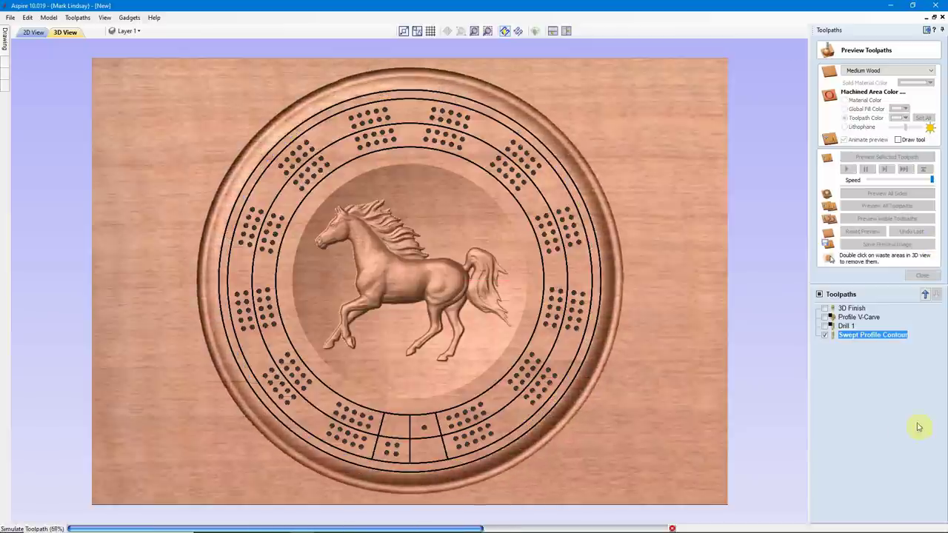
drag(624, 461, 614, 313)
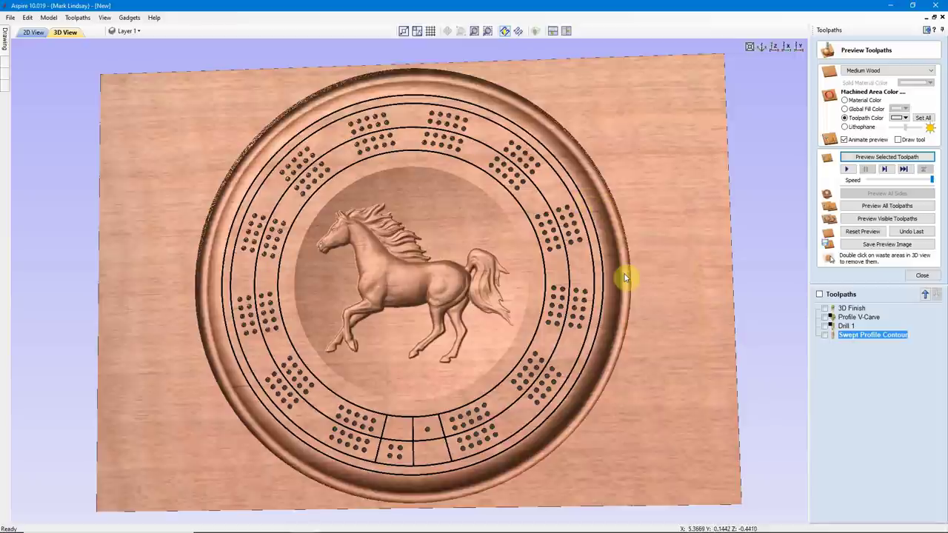
Start a 2D profile toolpath on the outermost circle in the 2D view with a cut depth of 0.755 inches
click(34, 31)
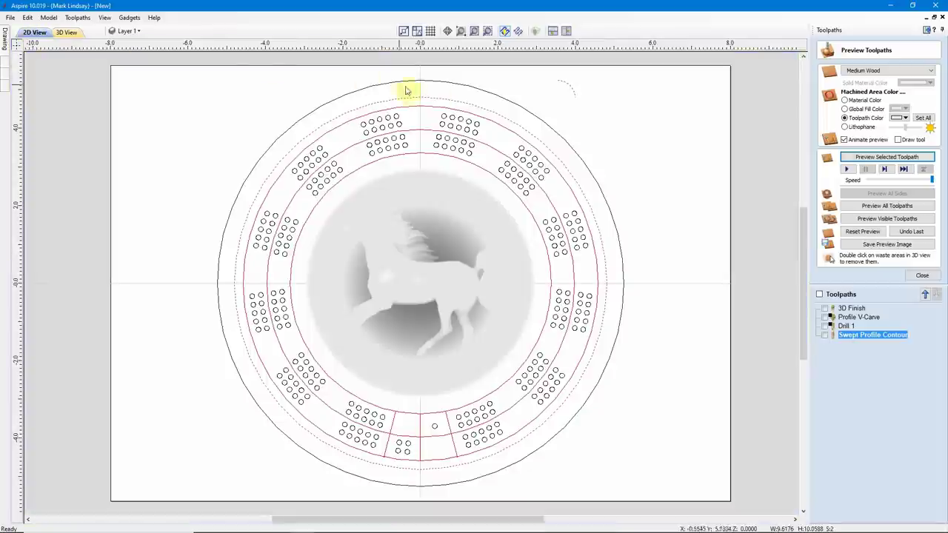
click(569, 141)
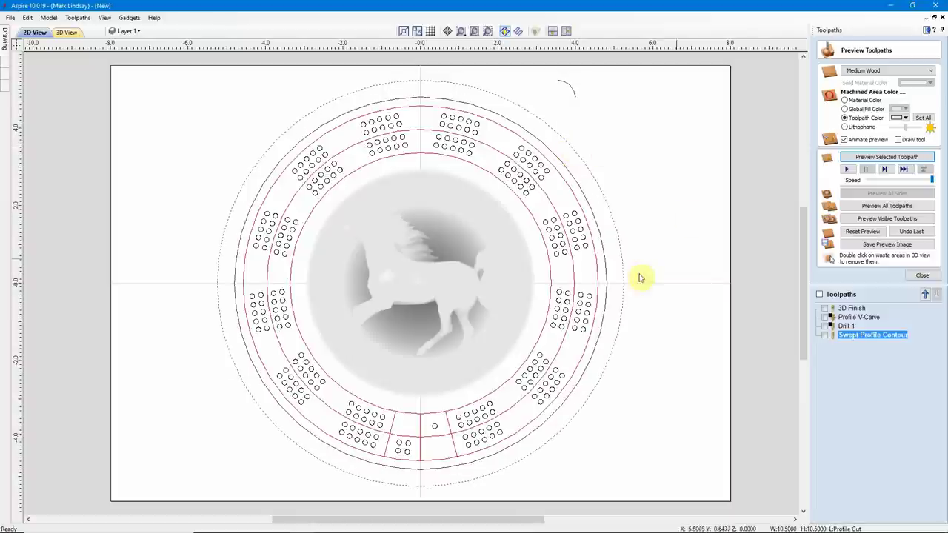
click(922, 276)
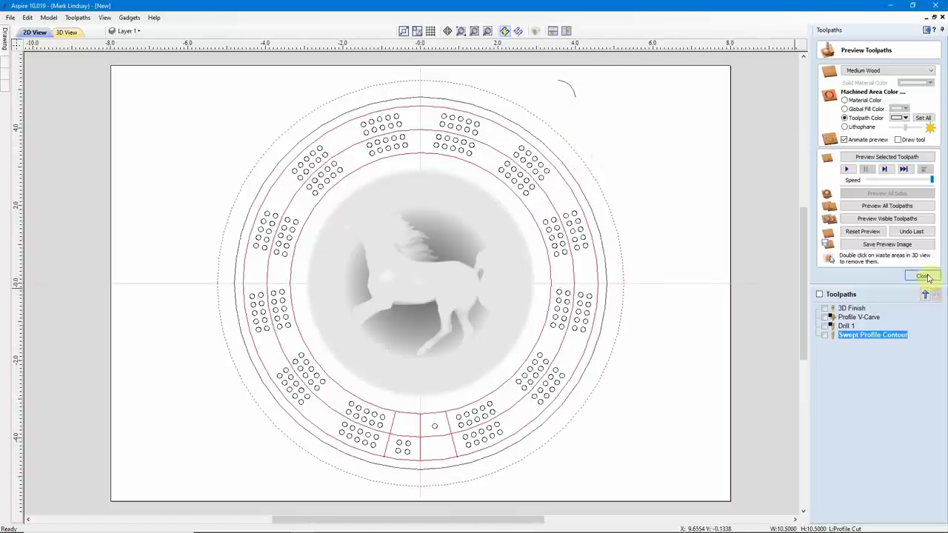
click(824, 103)
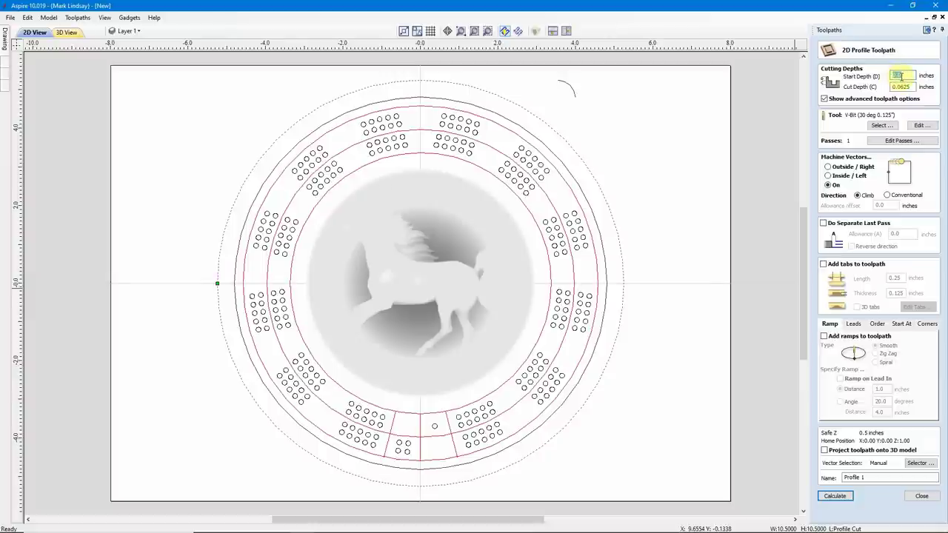
double_click(902, 76)
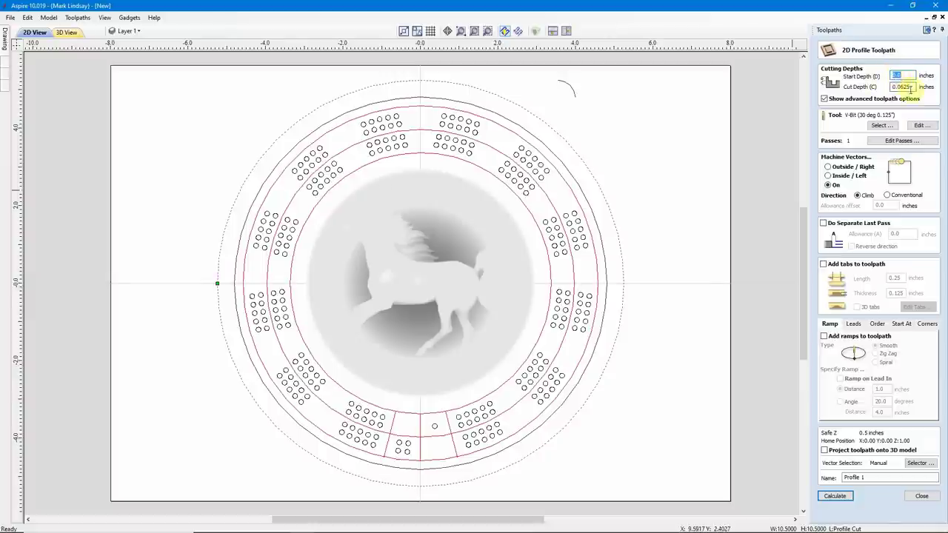
double_click(912, 86)
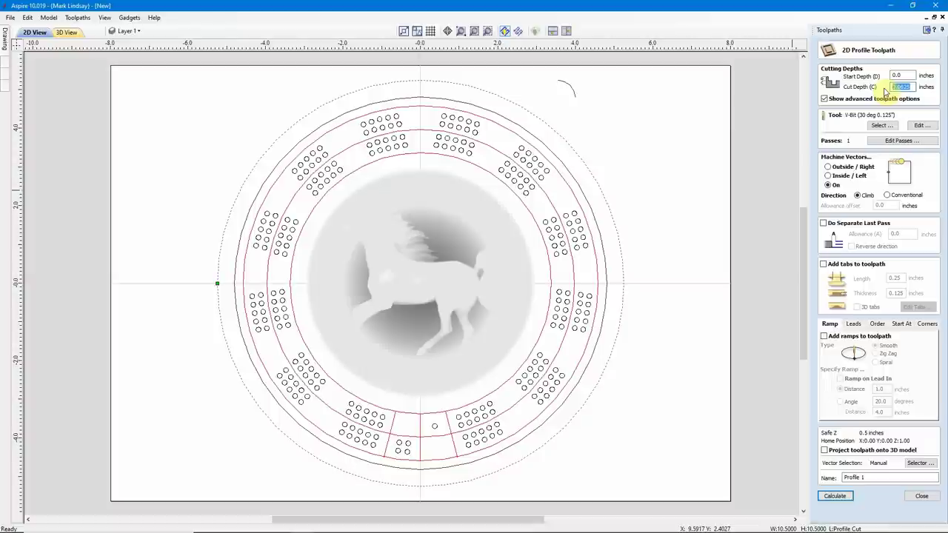
text(2+.005)
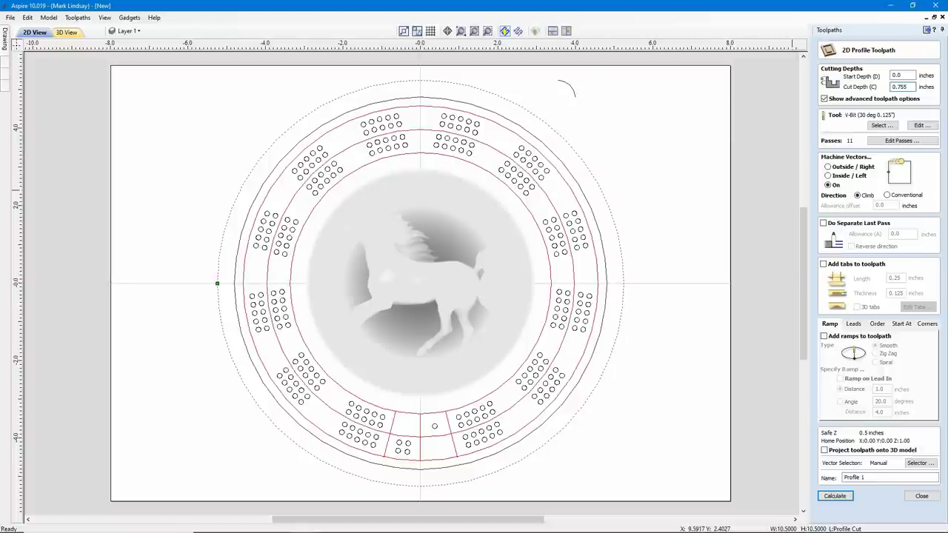
Choose the End Mill (0.25 inch) from the tool database for the profile toolpath
click(882, 125)
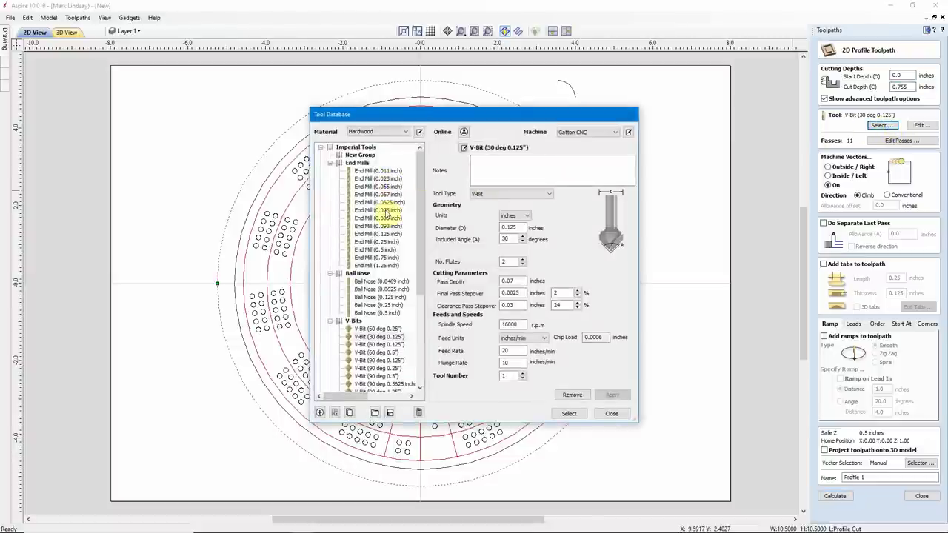
click(388, 242)
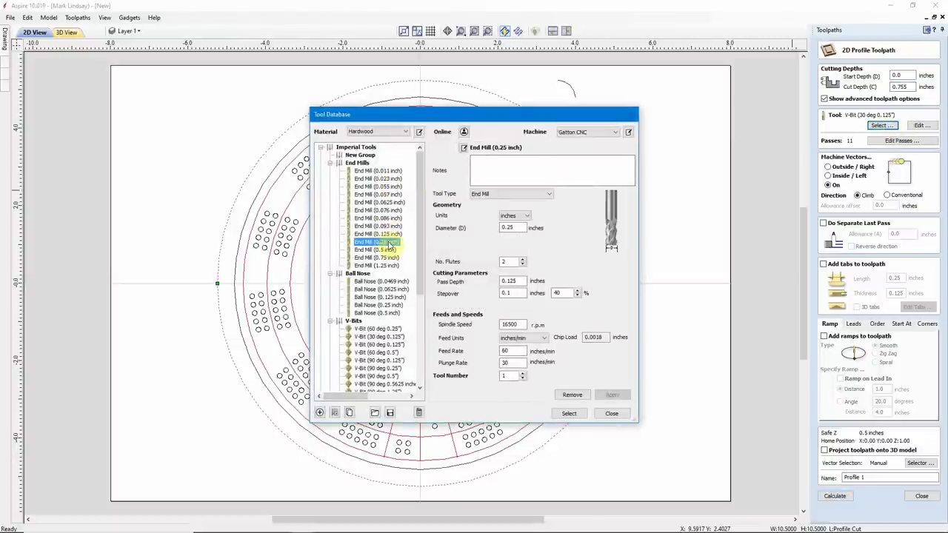
click(569, 415)
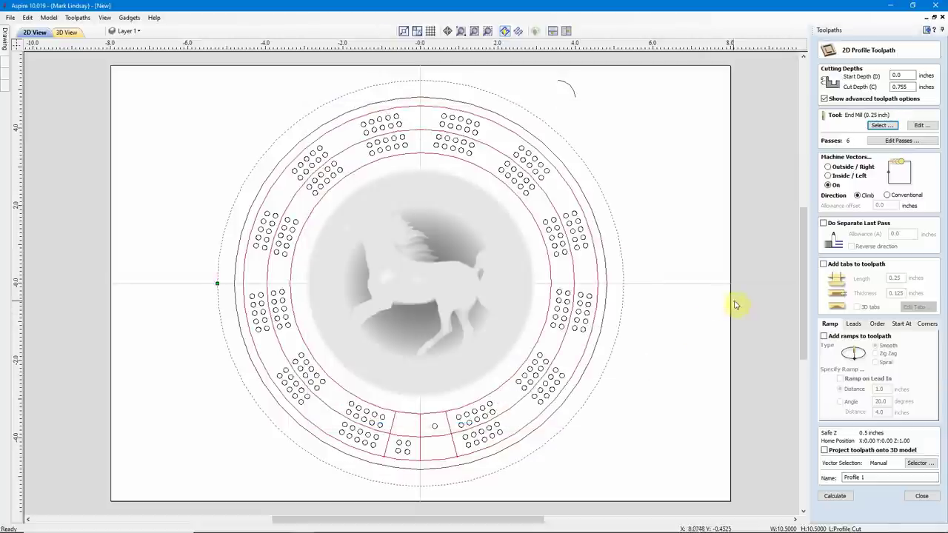
Machine outside the vector and add a separate last pass with an allowance of 0.01 inches
click(828, 168)
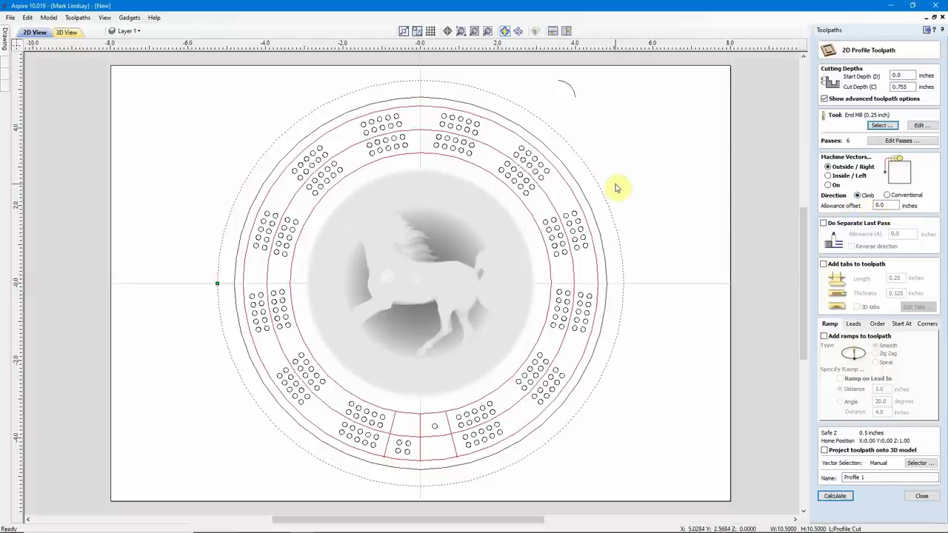
click(823, 223)
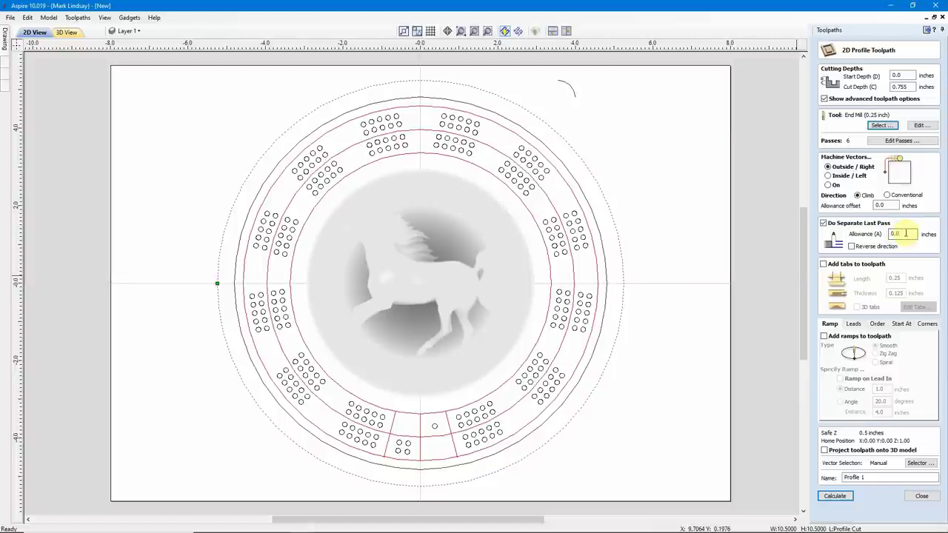
double_click(905, 234)
text(0.01)
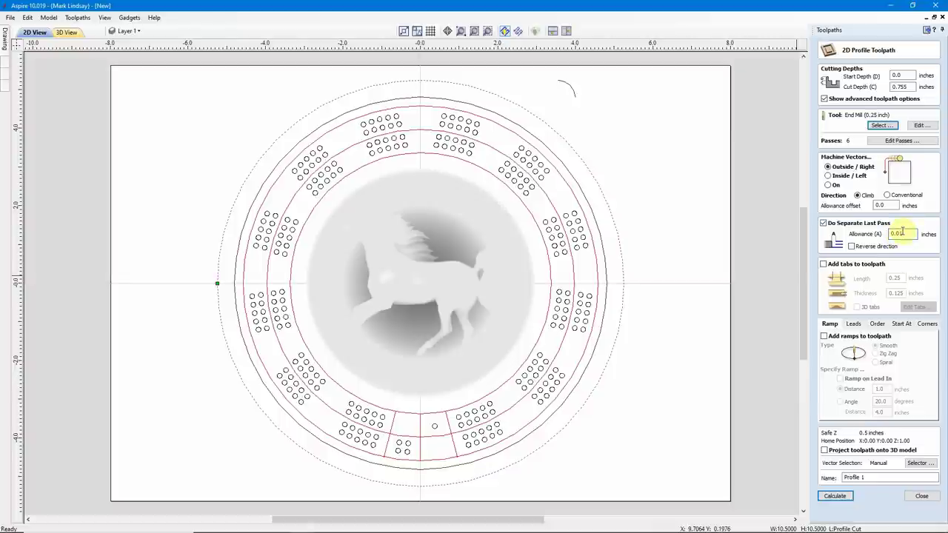
Enable tabs on the profile toolpath with a length of 0.5 inches and a thickness of 0.25 inches
click(823, 265)
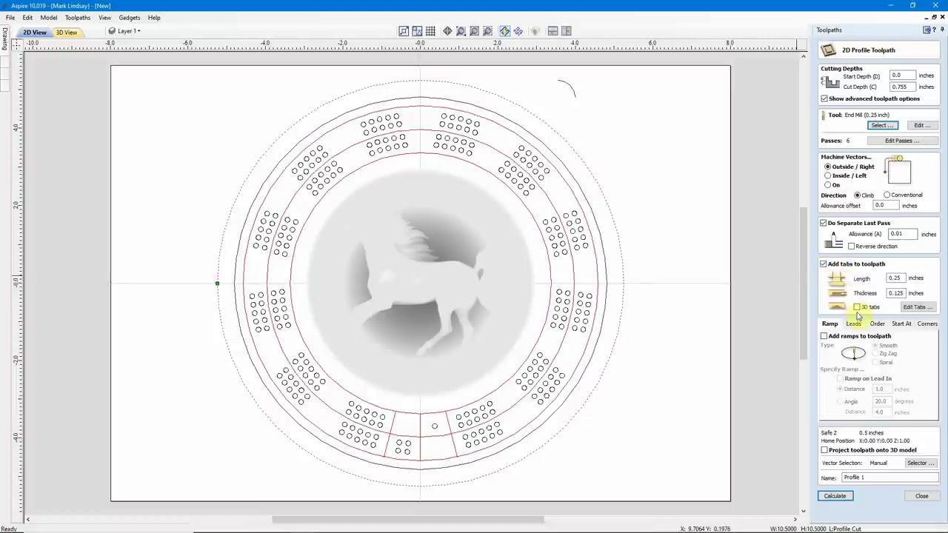
double_click(896, 293)
text(0.25)
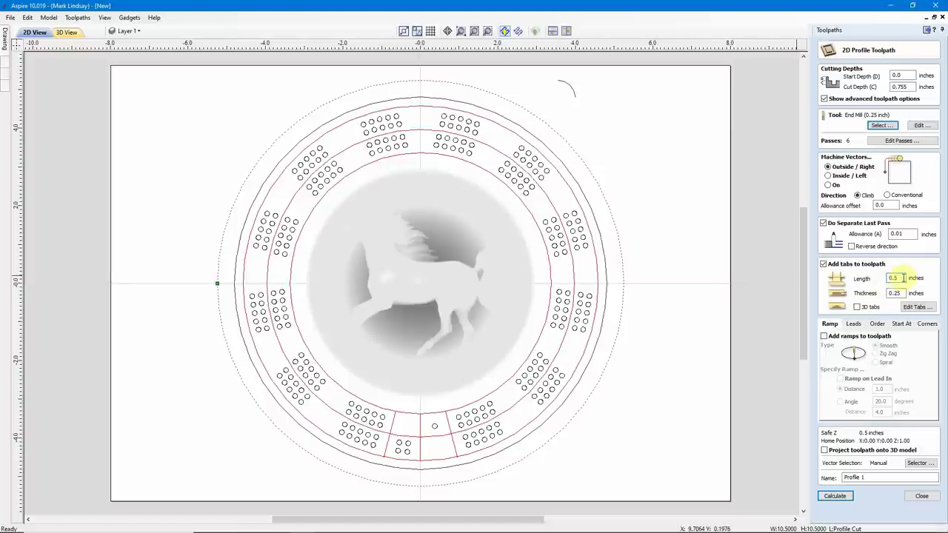
click(903, 277)
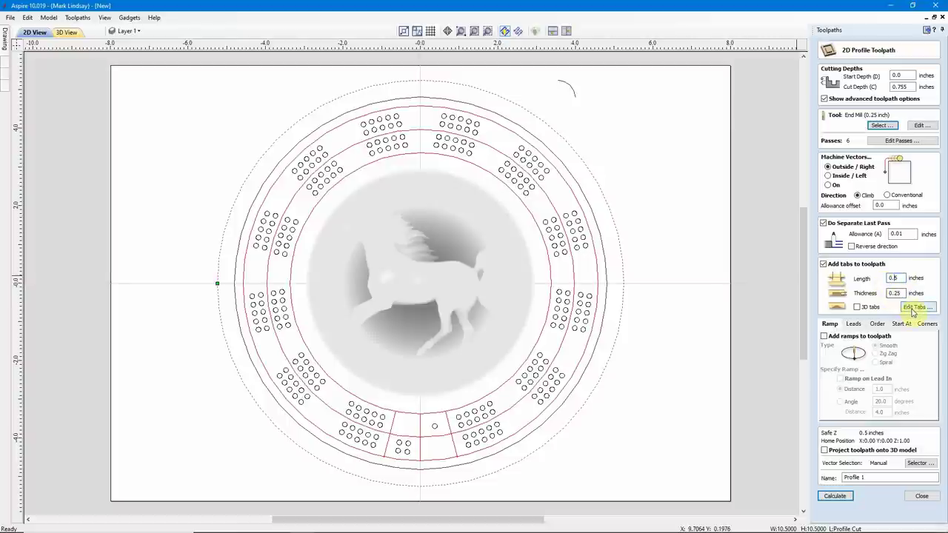
Place four holding tabs on the outermost circle, one in each quadrant
click(916, 306)
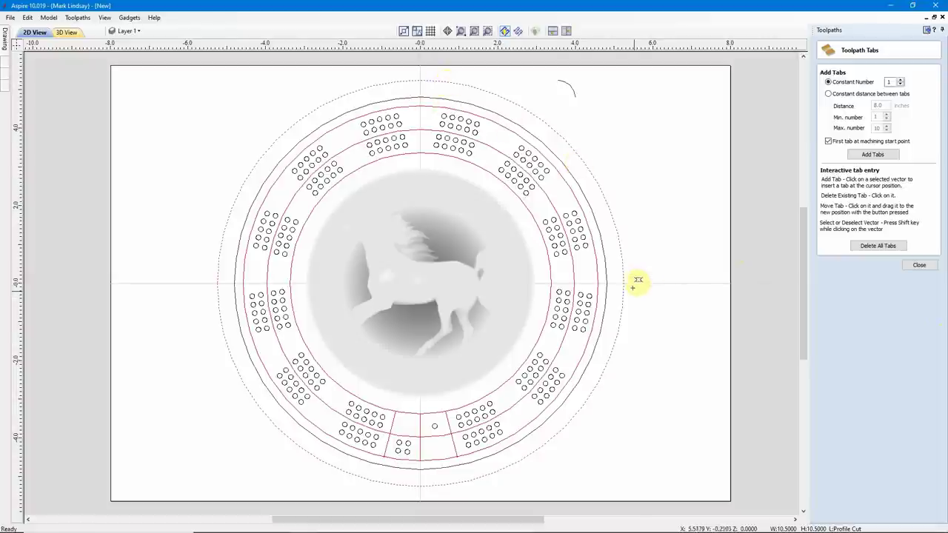
click(571, 146)
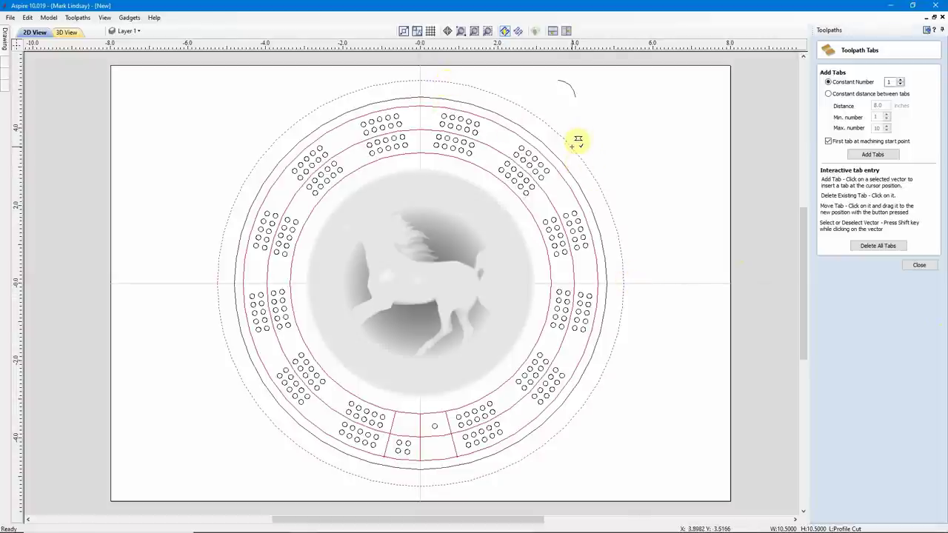
click(575, 417)
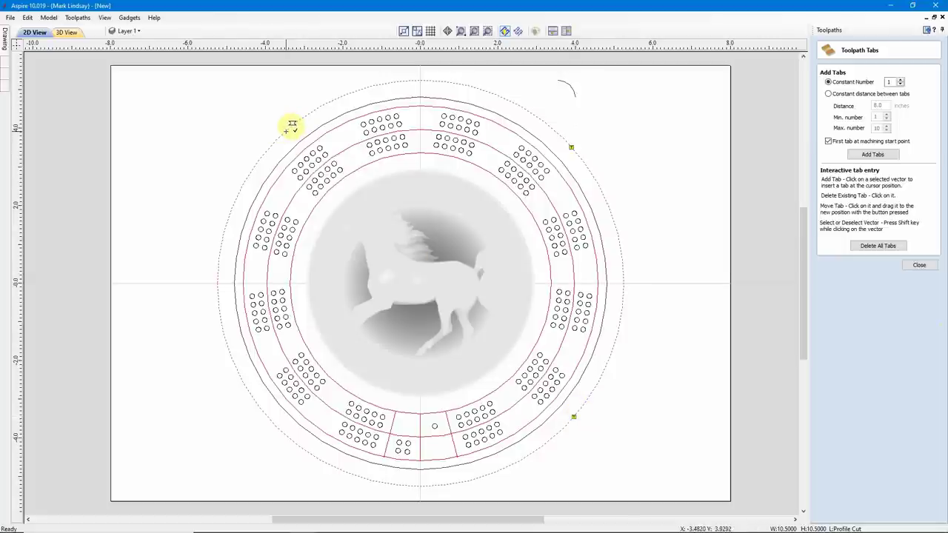
click(285, 131)
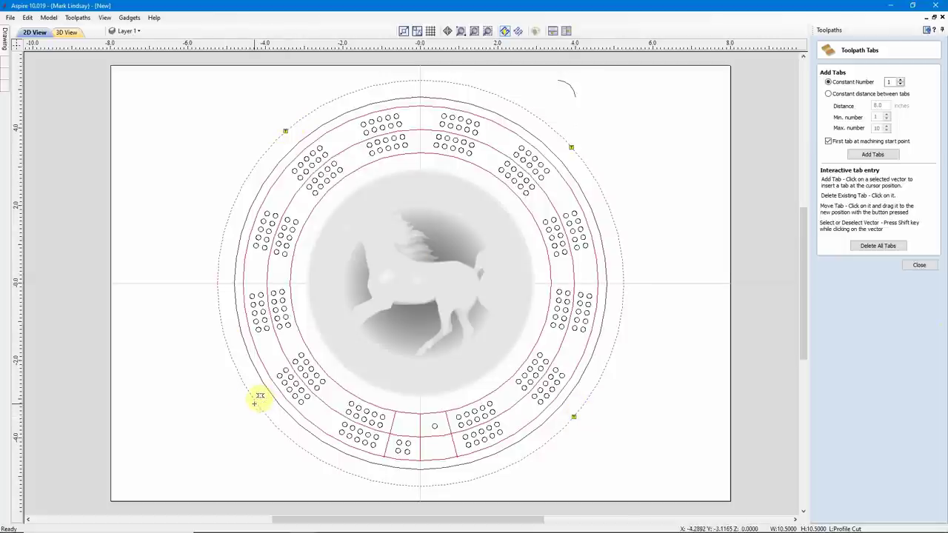
click(256, 403)
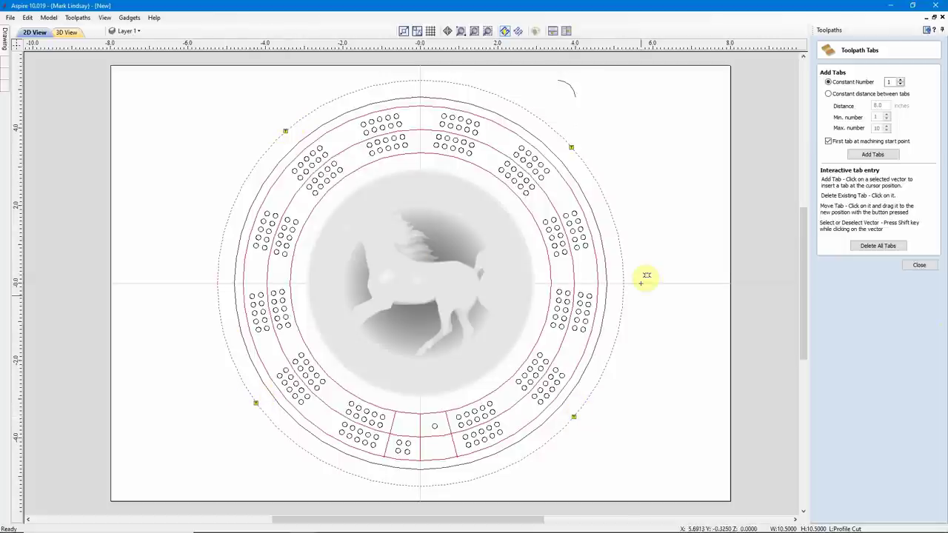
click(919, 265)
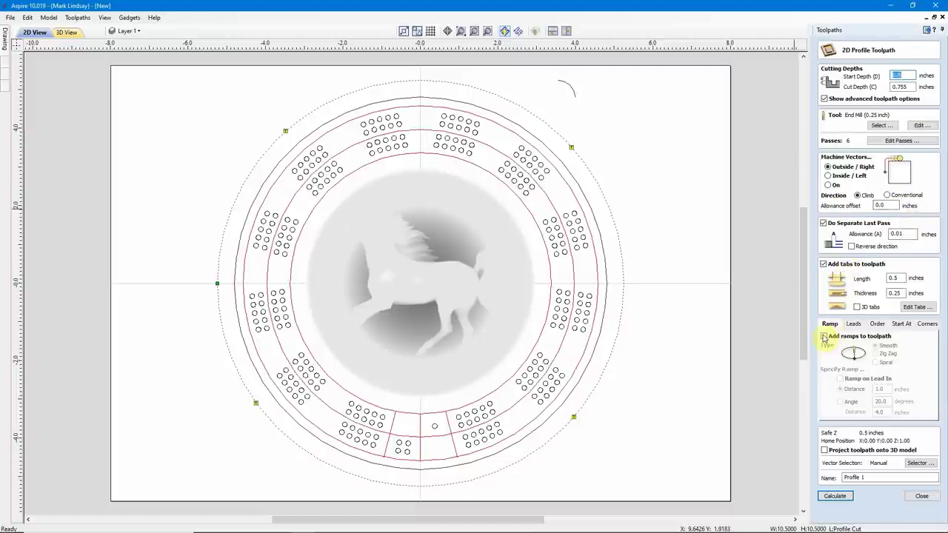
Add smooth ramps with a 1.0 inch distance and calculate the toolpath under the name Profile Cutout, accepting the cut through the material
click(824, 336)
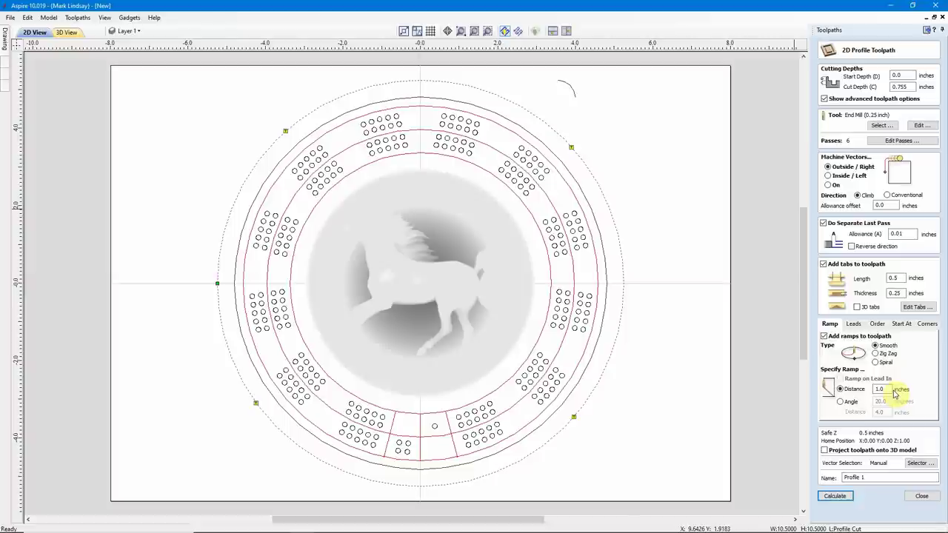
drag(862, 477, 889, 475)
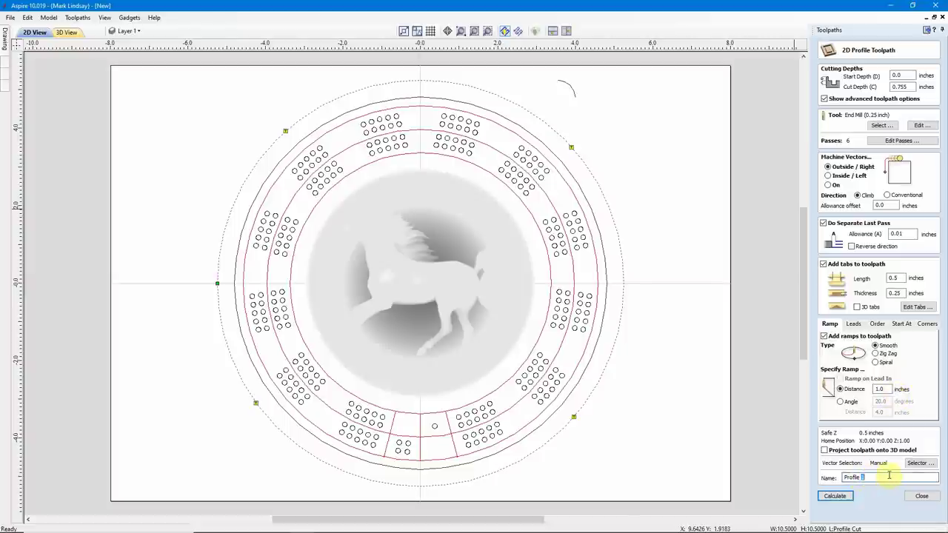
text(Cutout)
click(835, 495)
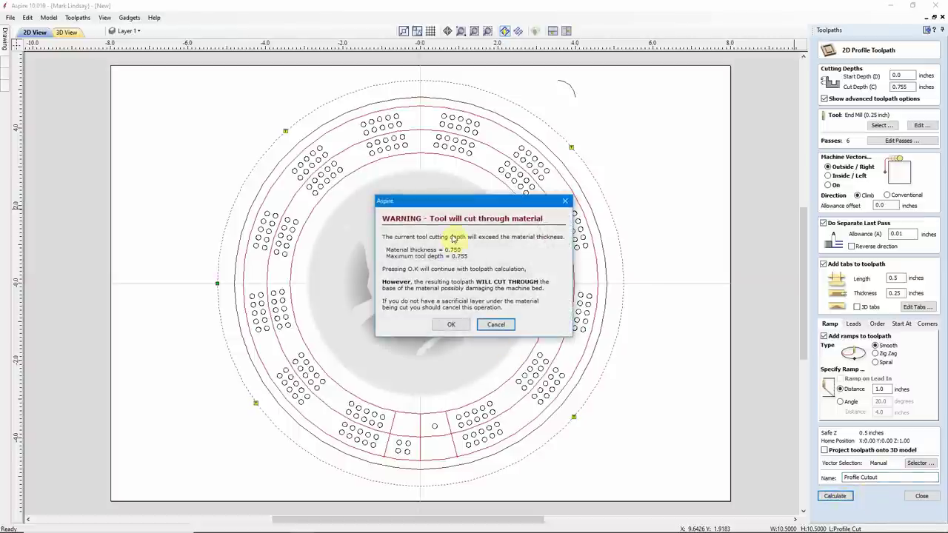
click(449, 325)
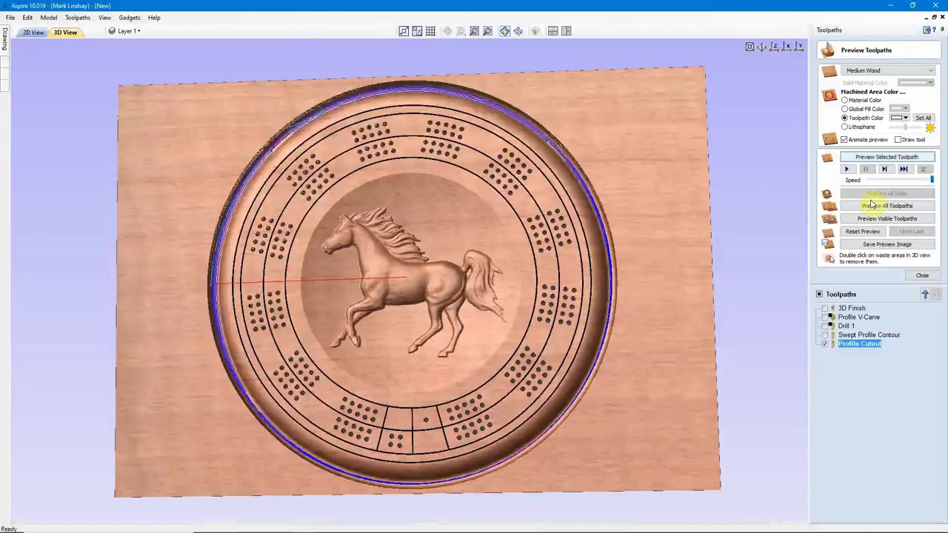
Preview the Profile Cutout toolpath and inspect the tabs around the board from tilted angles
click(874, 206)
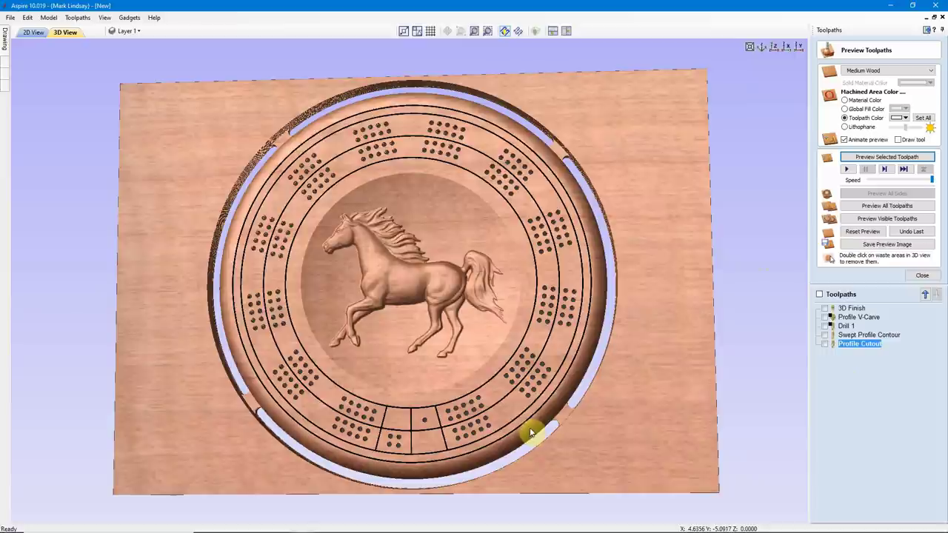
drag(533, 432, 592, 419)
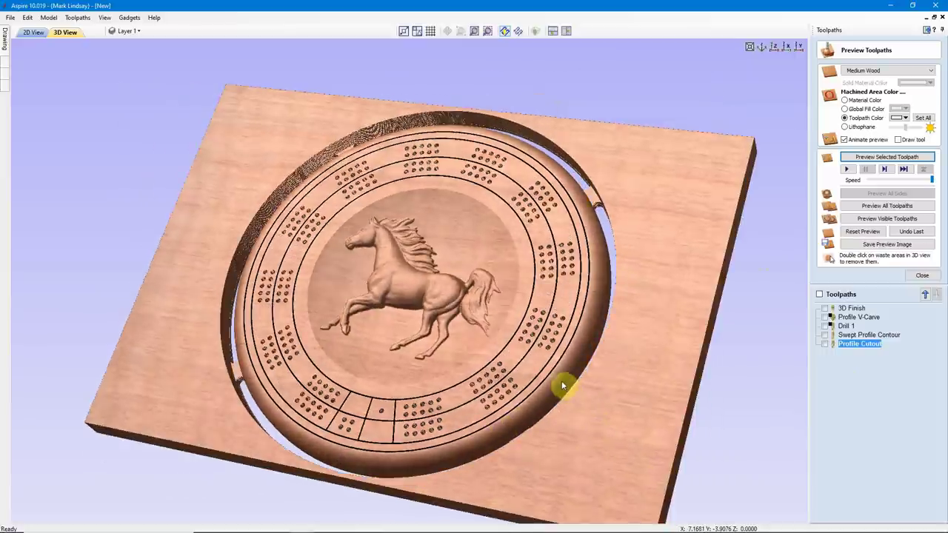
drag(563, 384, 535, 360)
drag(448, 288, 484, 298)
key(0)
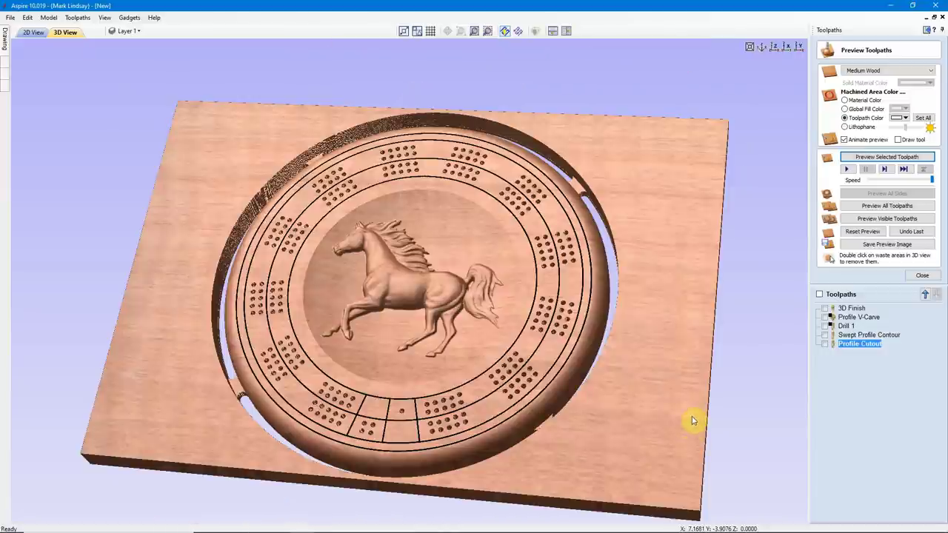
Undo the cutout preview and turn off tabs in the Profile Cutout toolpath
click(911, 231)
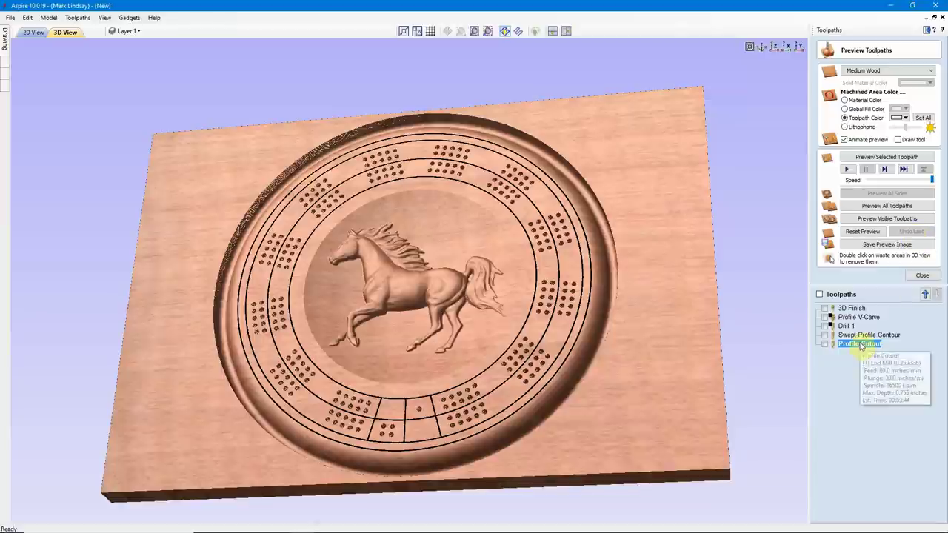
key(Escape)
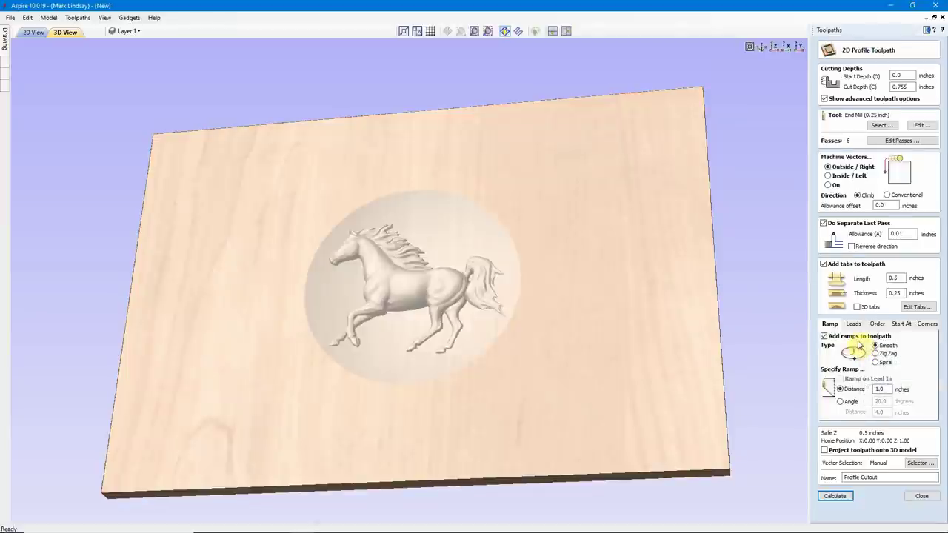
click(823, 265)
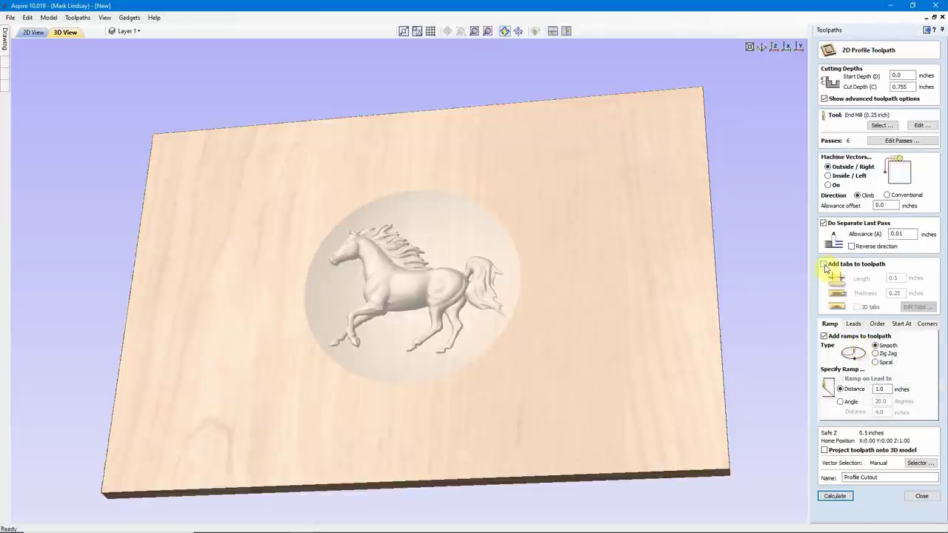
Recalculate the Profile Cutout toolpath, accepting the cut through the material, and preview it without tabs
click(834, 496)
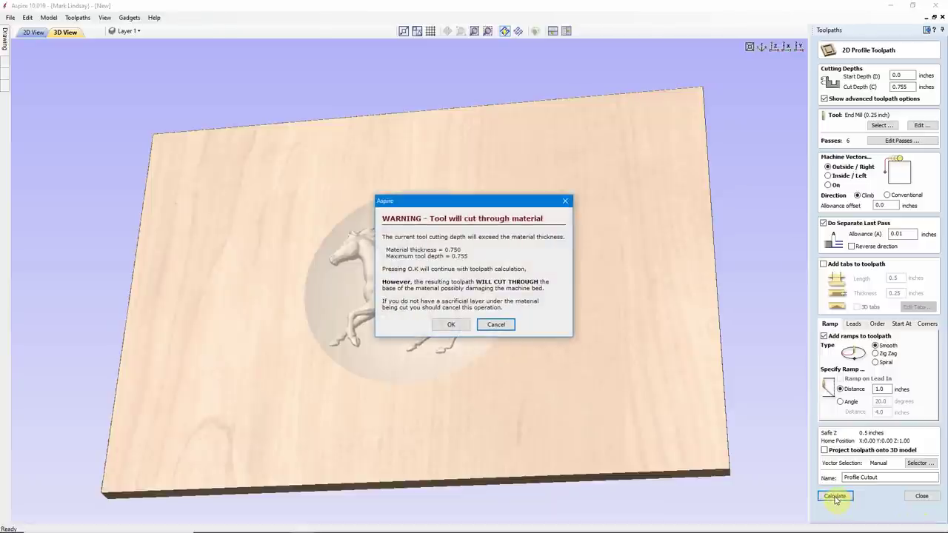
click(451, 324)
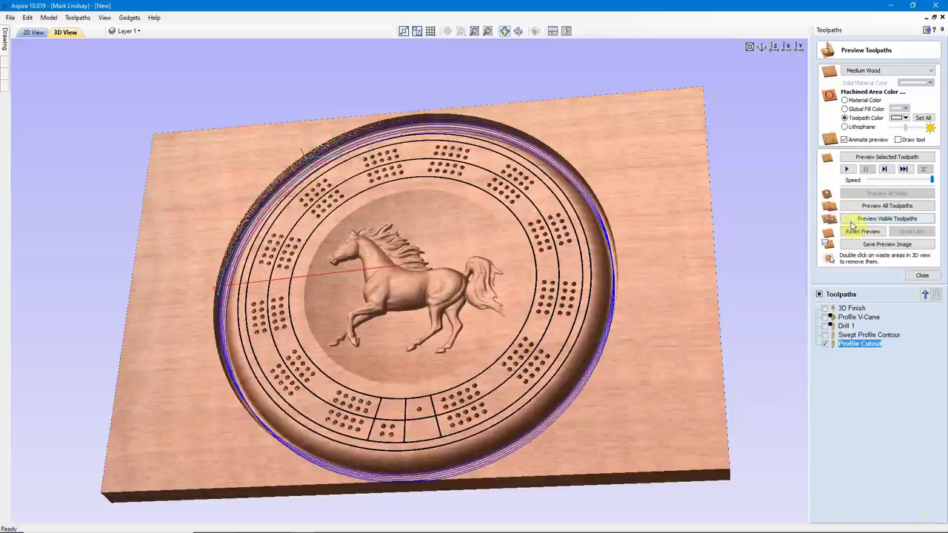
click(899, 157)
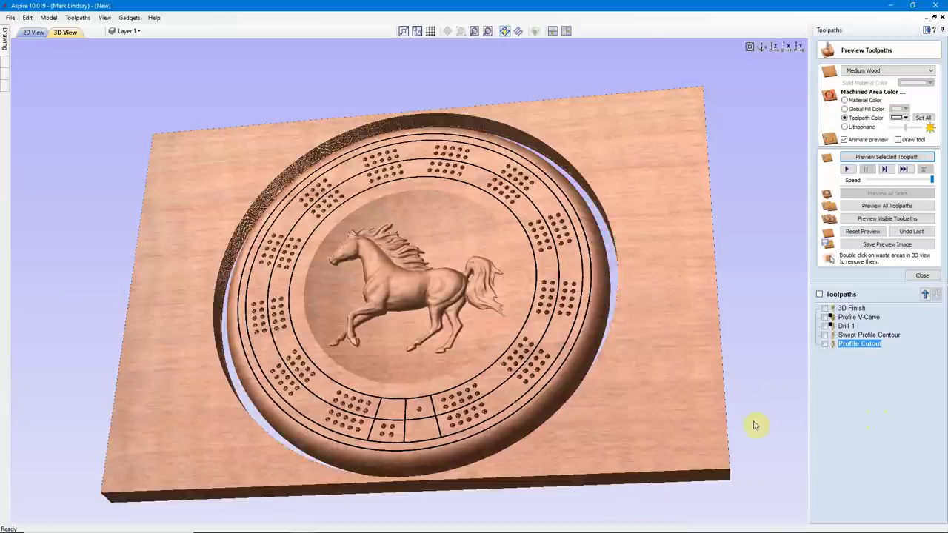
Remove the waste material around the board from the preview, and inspect the board's cut edge and the Profile Cutout toolpath's summary
double_click(651, 301)
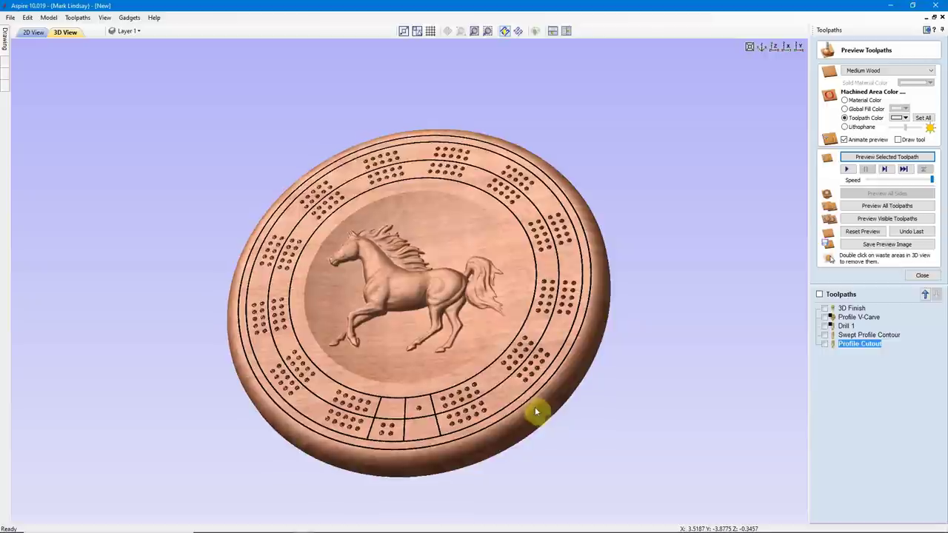
drag(537, 412, 511, 368)
drag(508, 348, 563, 261)
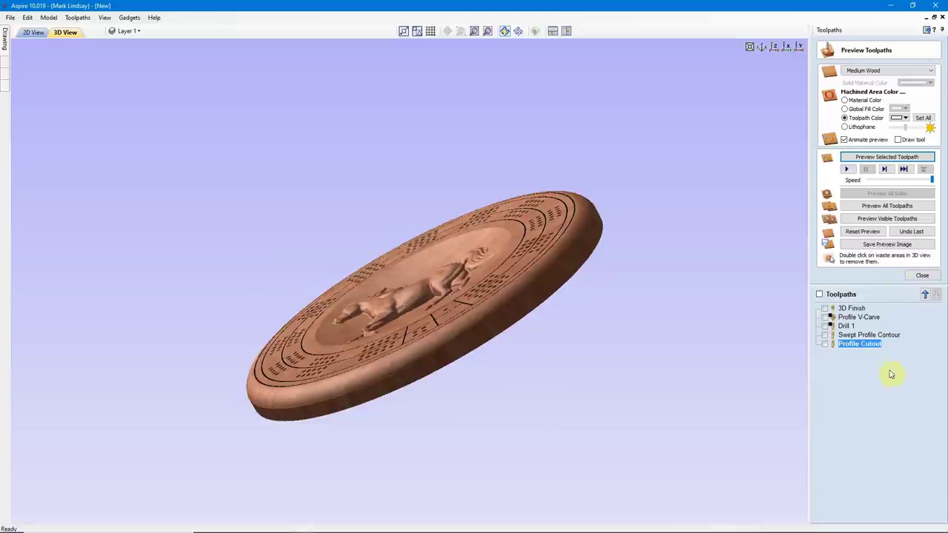
drag(879, 343, 852, 348)
mouse_move(852, 347)
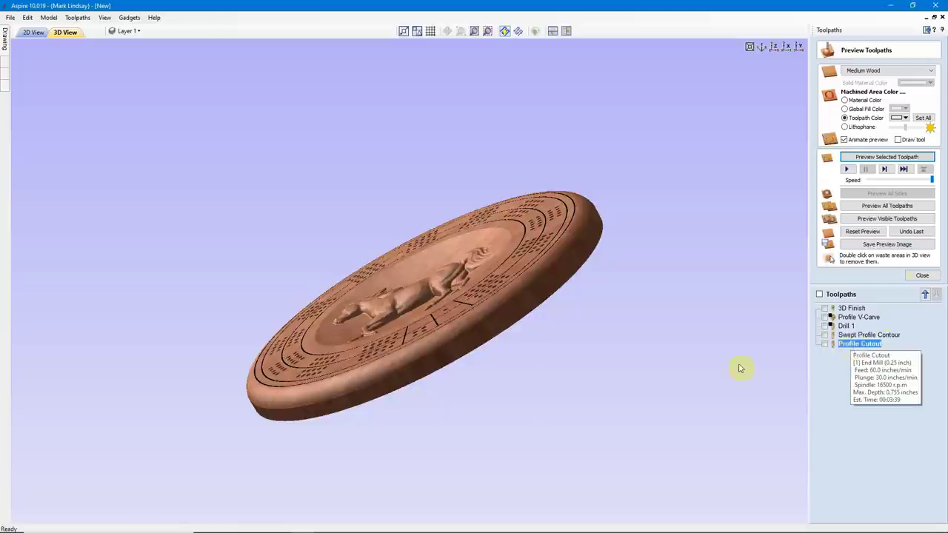
Examine the finished cribbage board's face and rounded edge from several angles, ending in the straight-down Z view
drag(456, 387, 486, 197)
drag(533, 299, 592, 279)
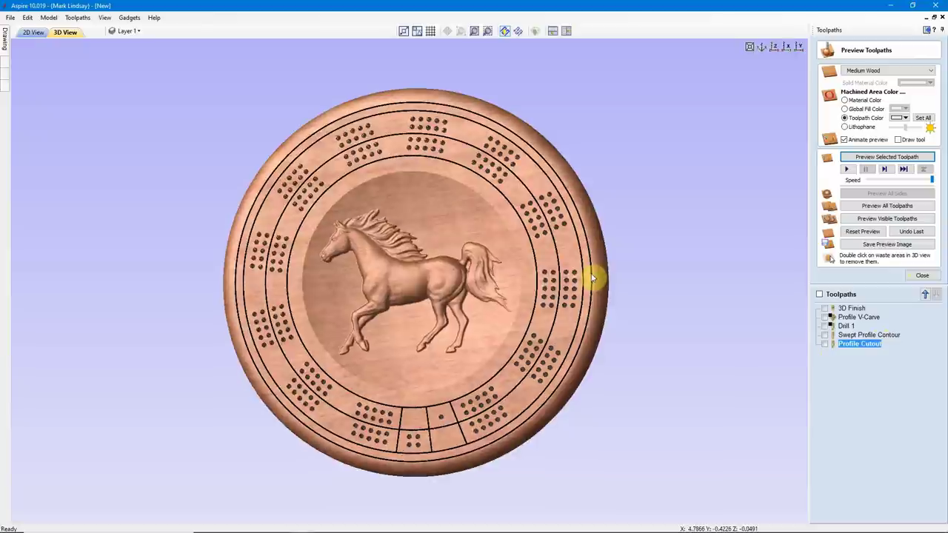
drag(418, 296, 576, 296)
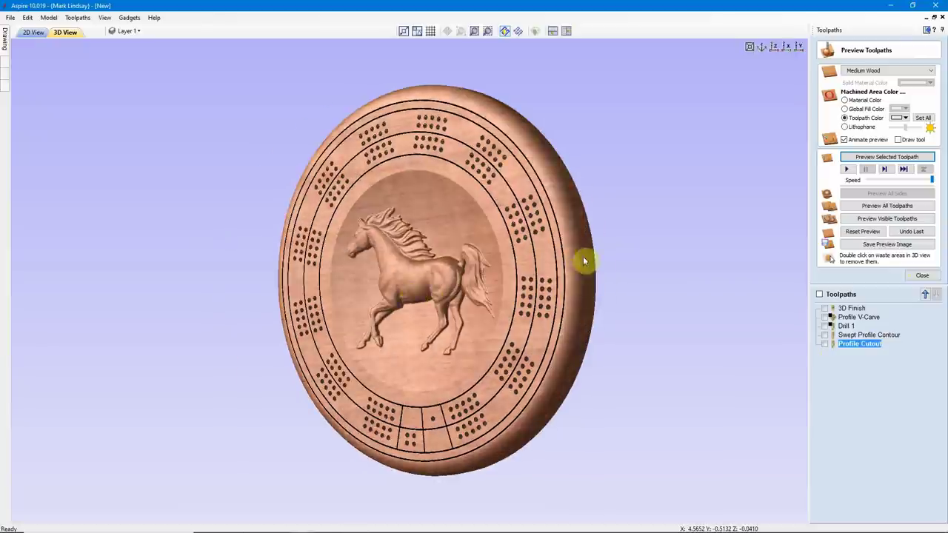
drag(585, 261, 516, 296)
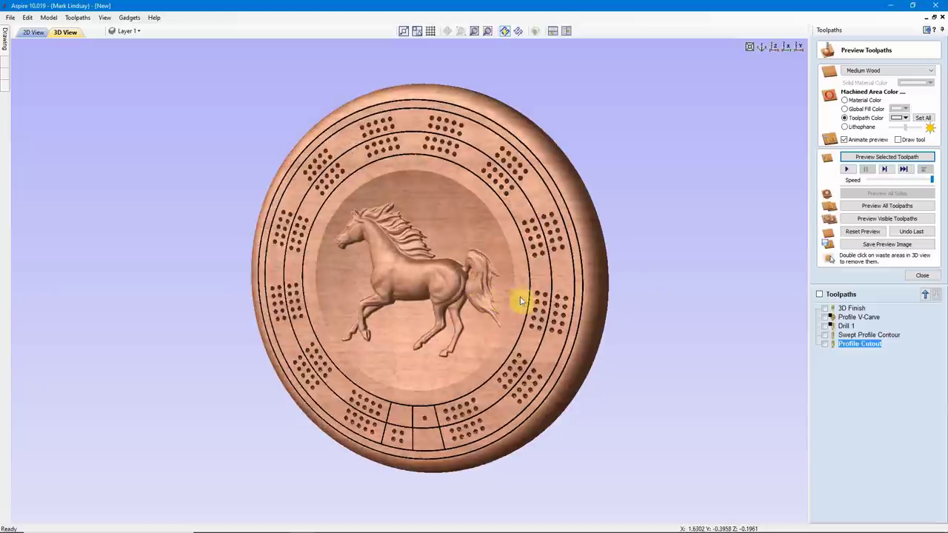
drag(571, 237, 559, 214)
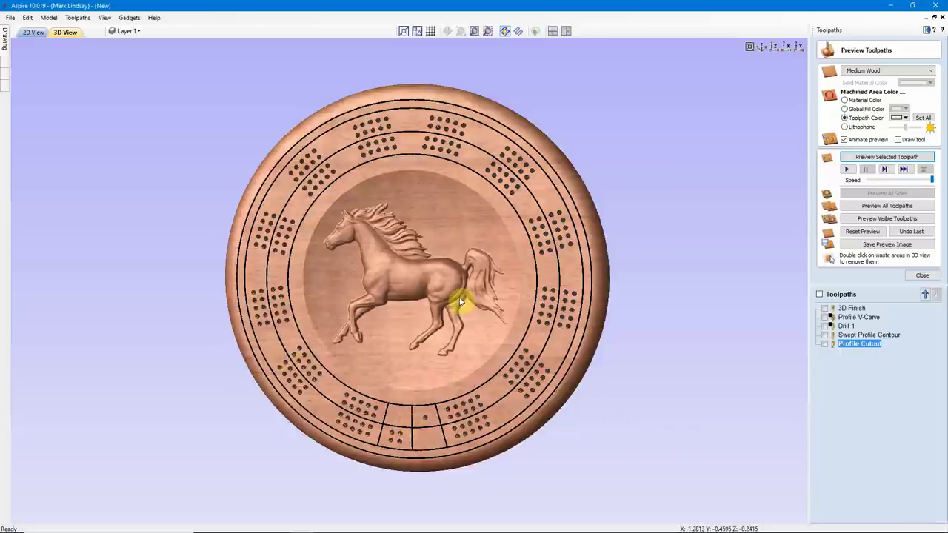
click(774, 46)
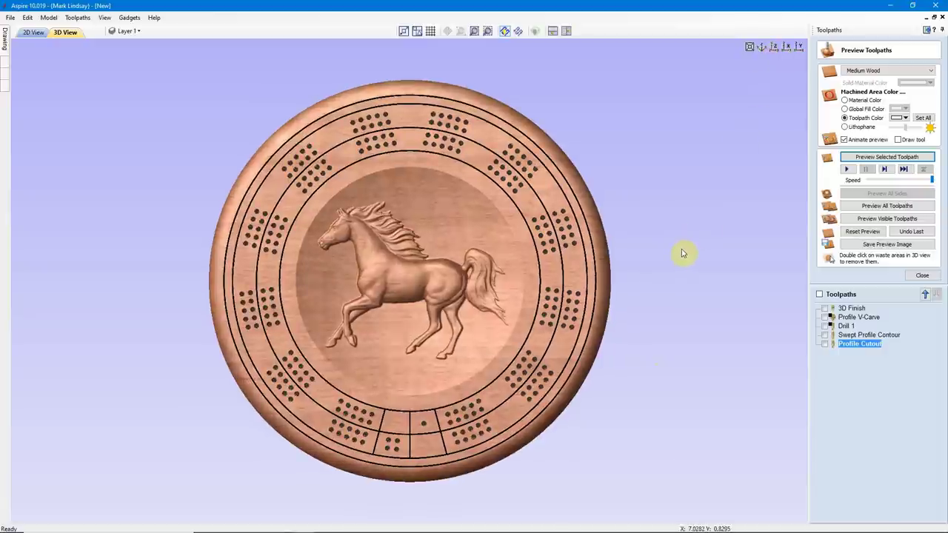